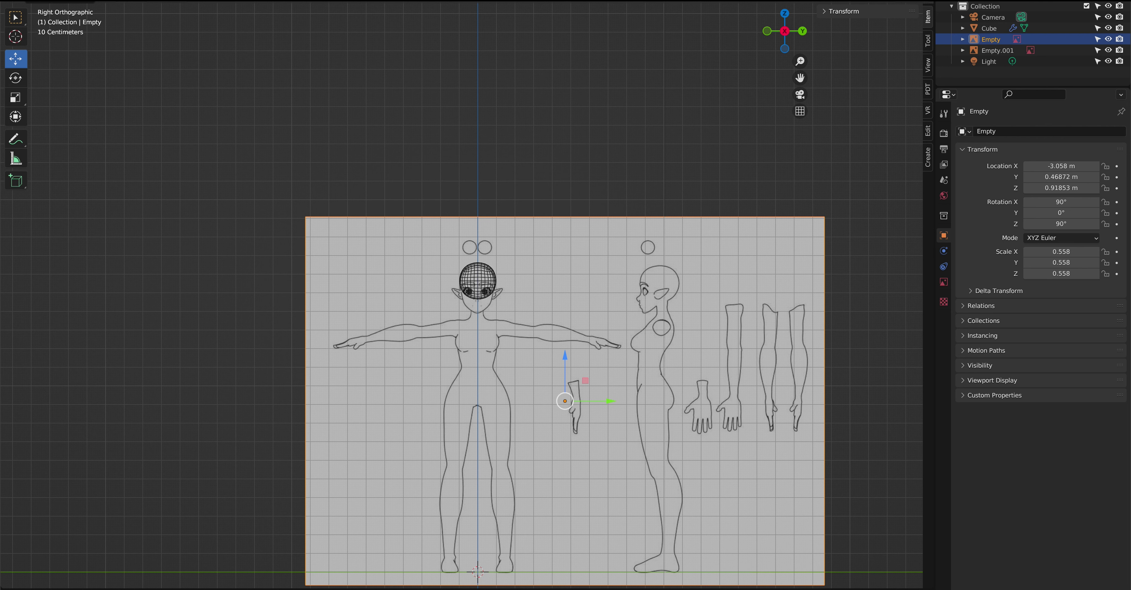
Step: Edit the head cube's mesh and move all its vertices down to match the top of the skull in the front-view drawing
click(467, 281)
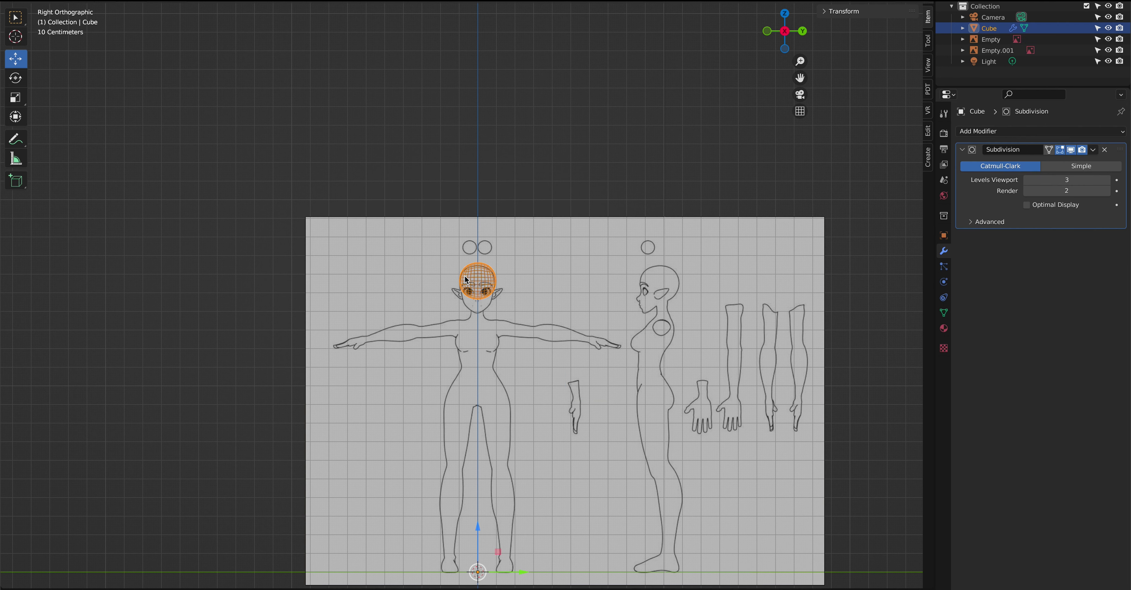
click(50, 0)
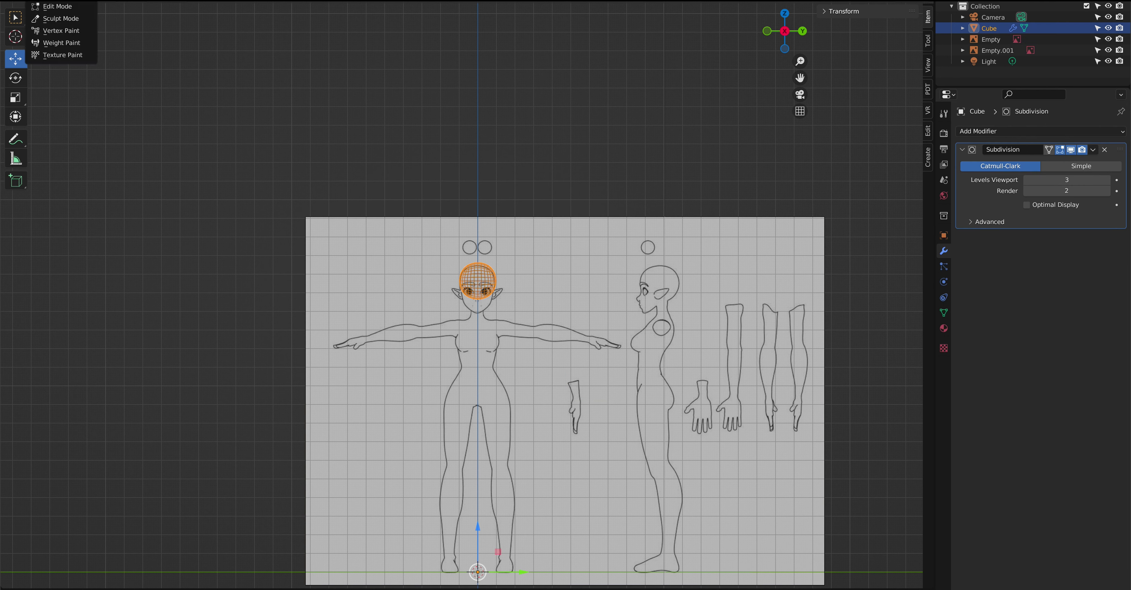
click(51, 6)
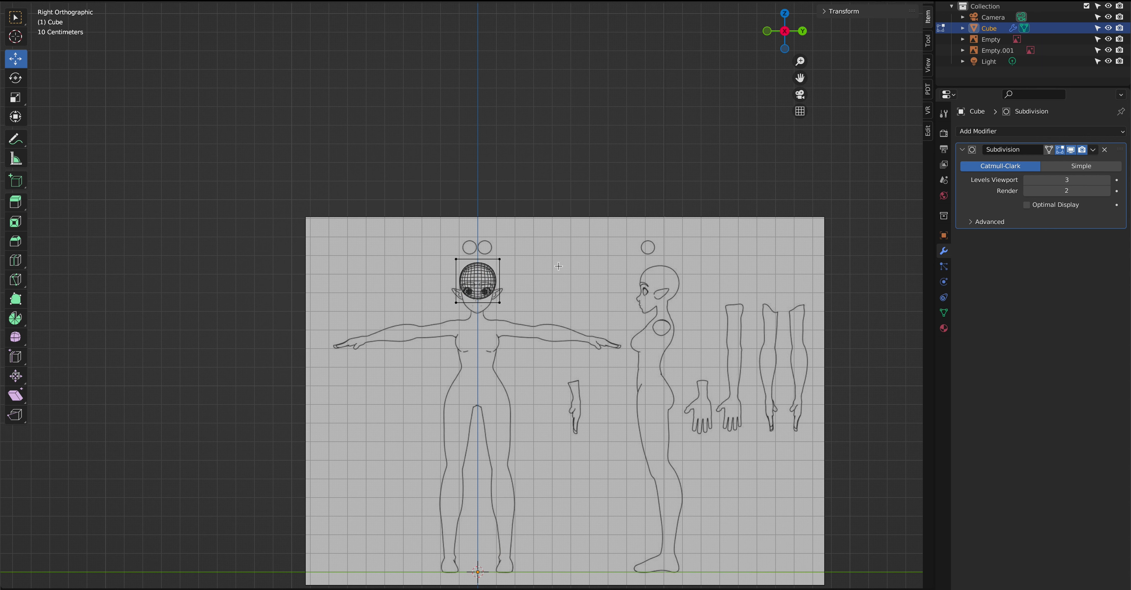
scroll(558, 266, up, 8)
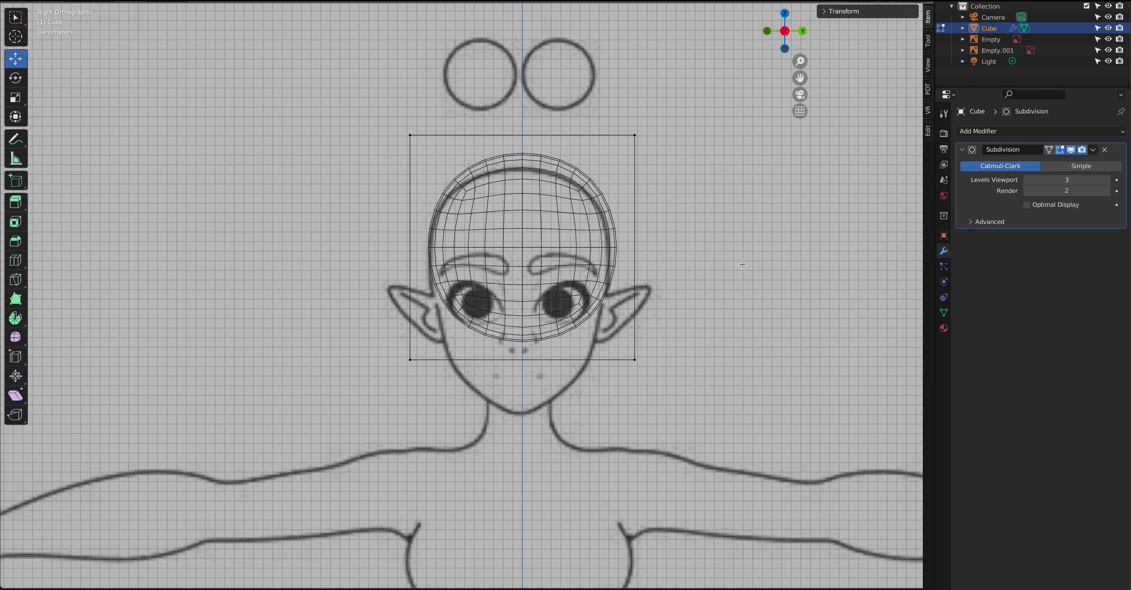
drag(750, 477, 261, 39)
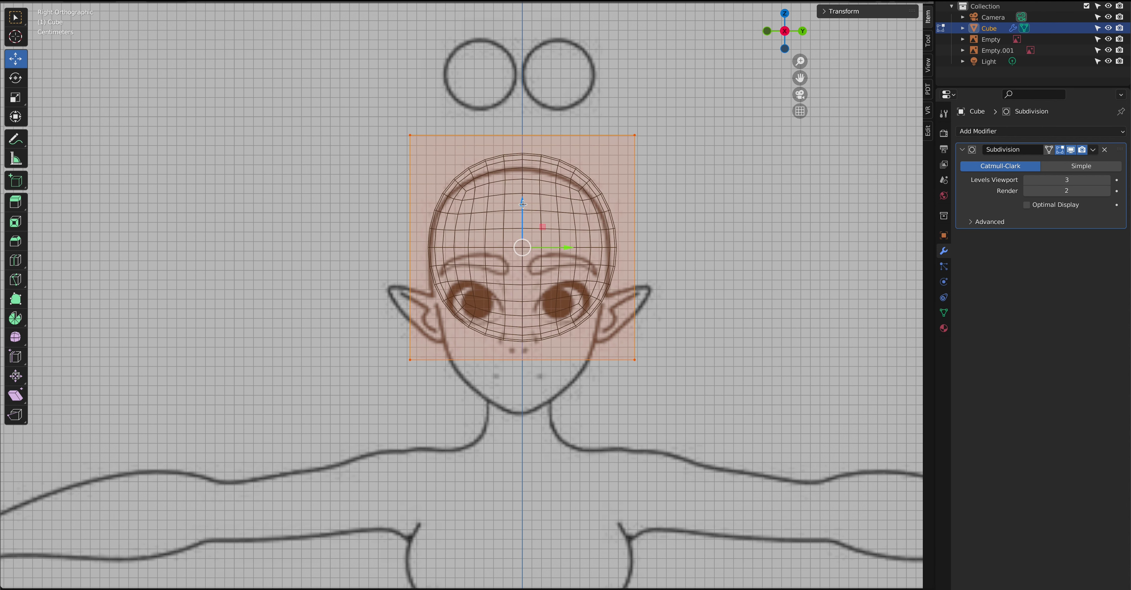
drag(526, 207, 519, 217)
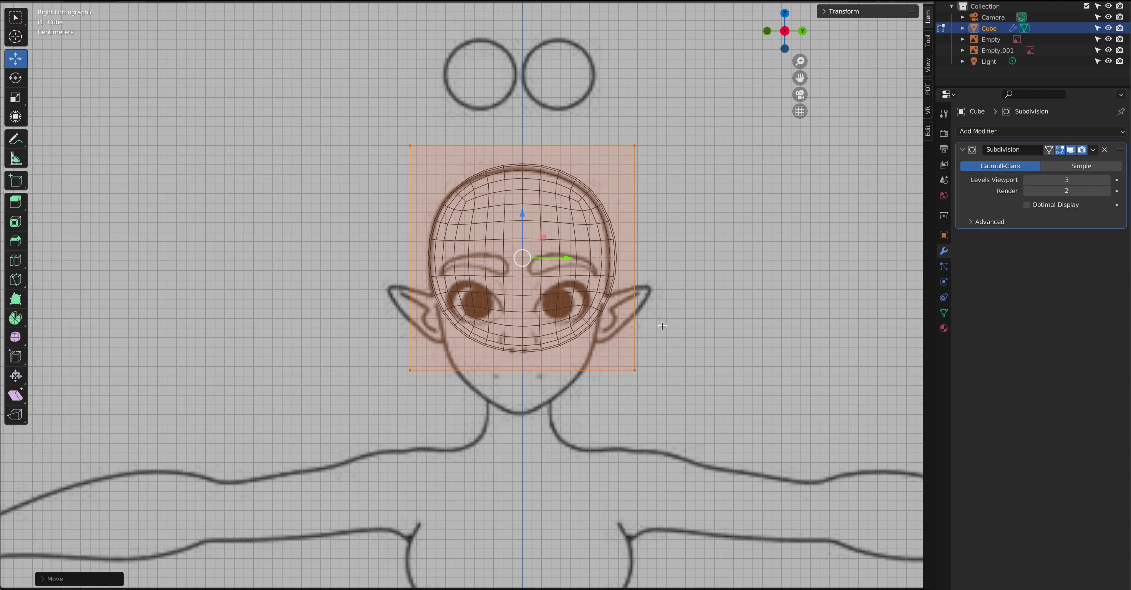
Step: Move only the head cage's positive-Y side inward along Y to fit the head outline
click(696, 327)
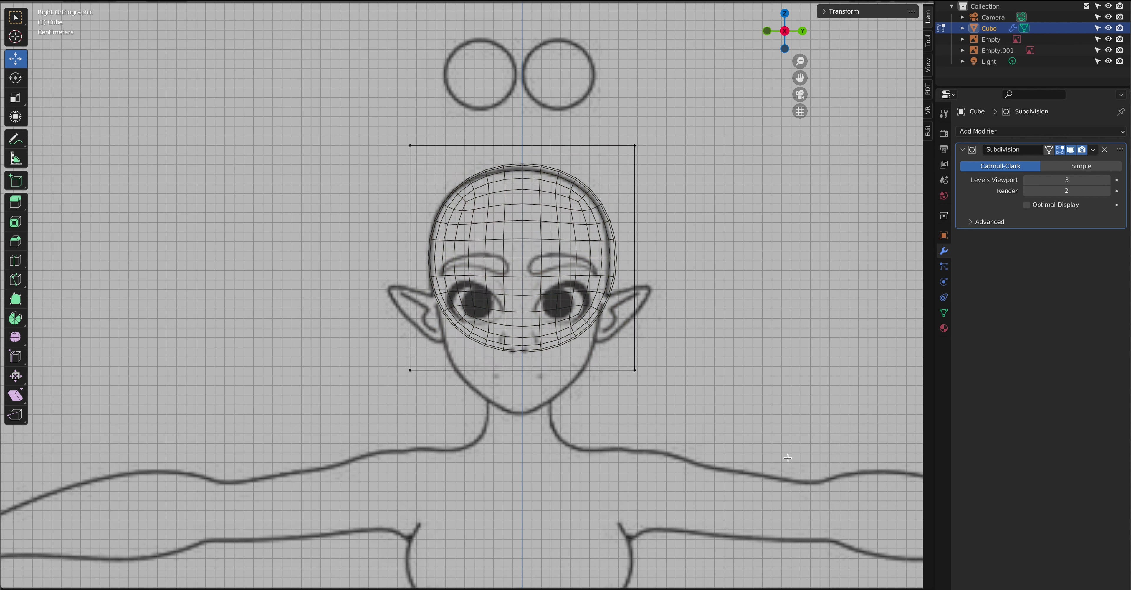
key(ctrl+z)
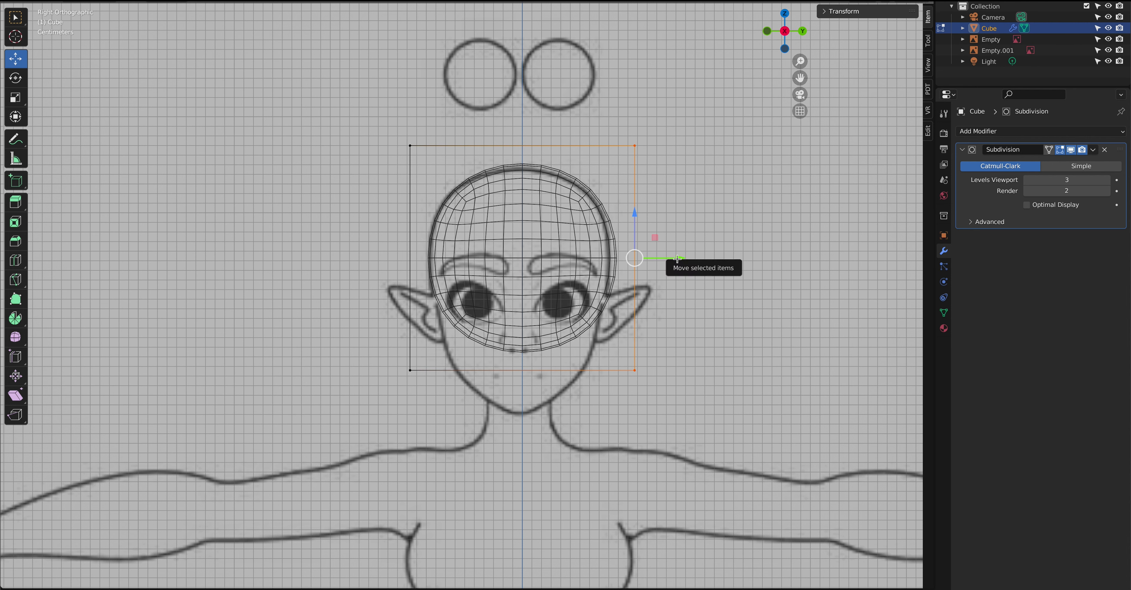
drag(682, 257, 673, 263)
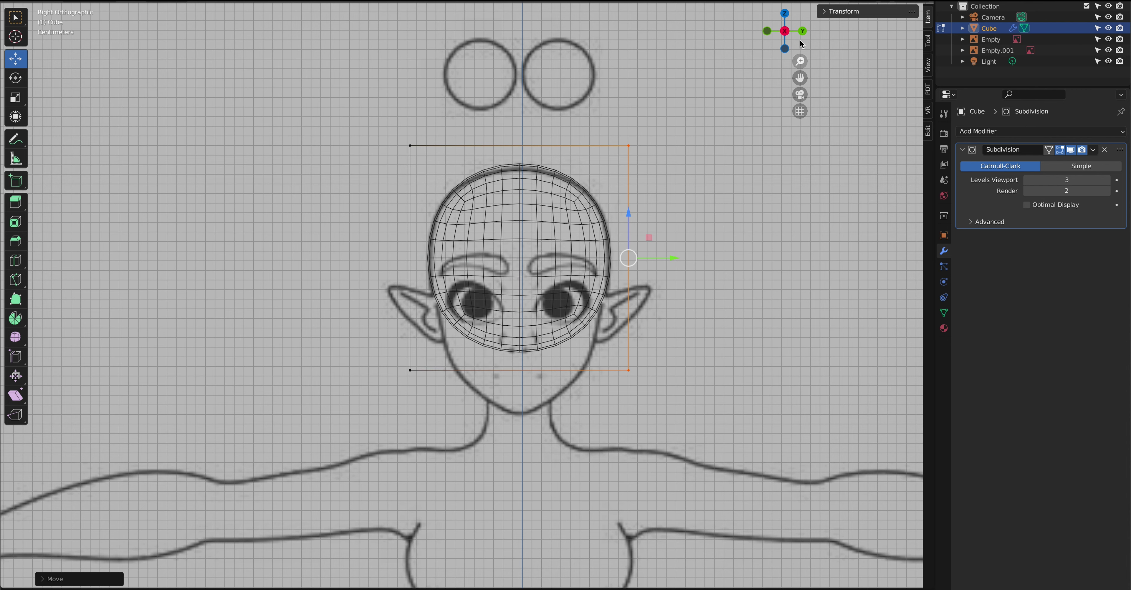
Step: Look along the Y axis at the side-profile drawing and lower the head cage's top vertices to the skull line
click(804, 31)
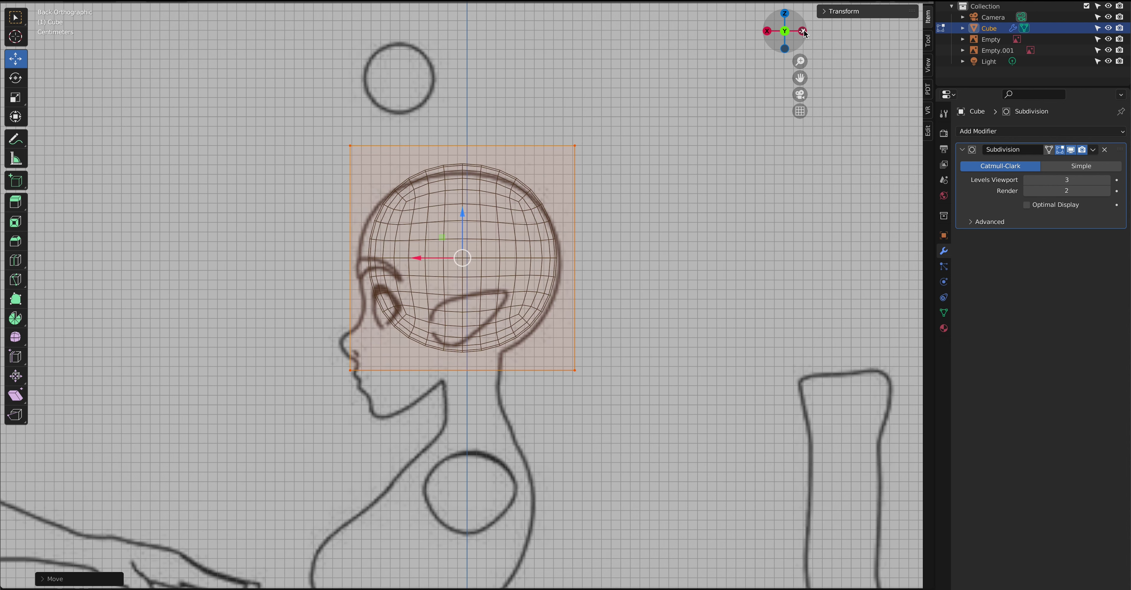
click(690, 227)
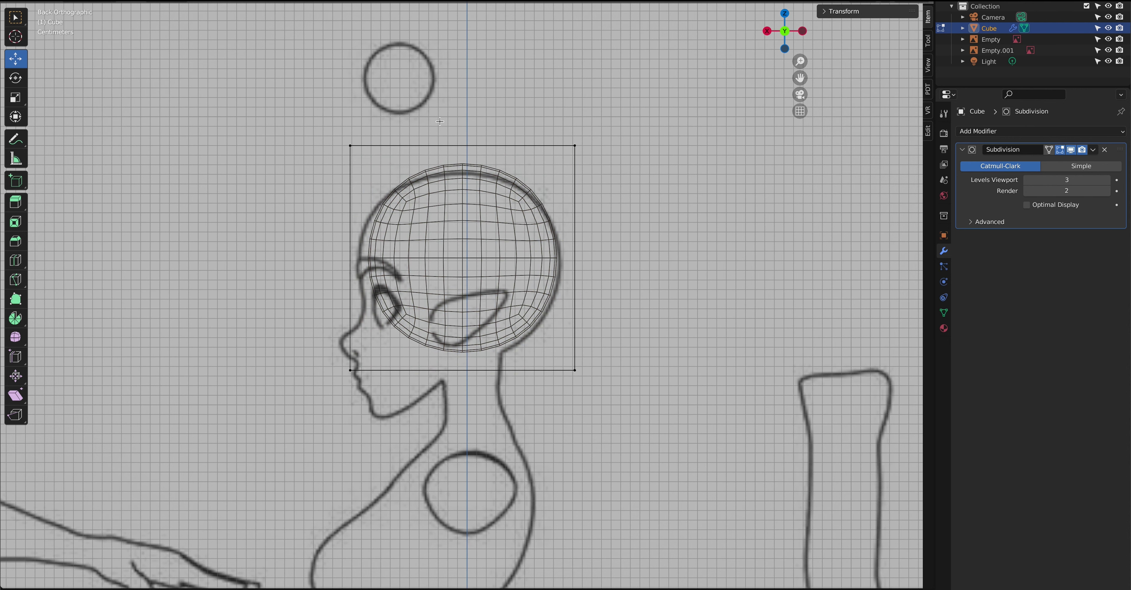
drag(280, 123, 698, 162)
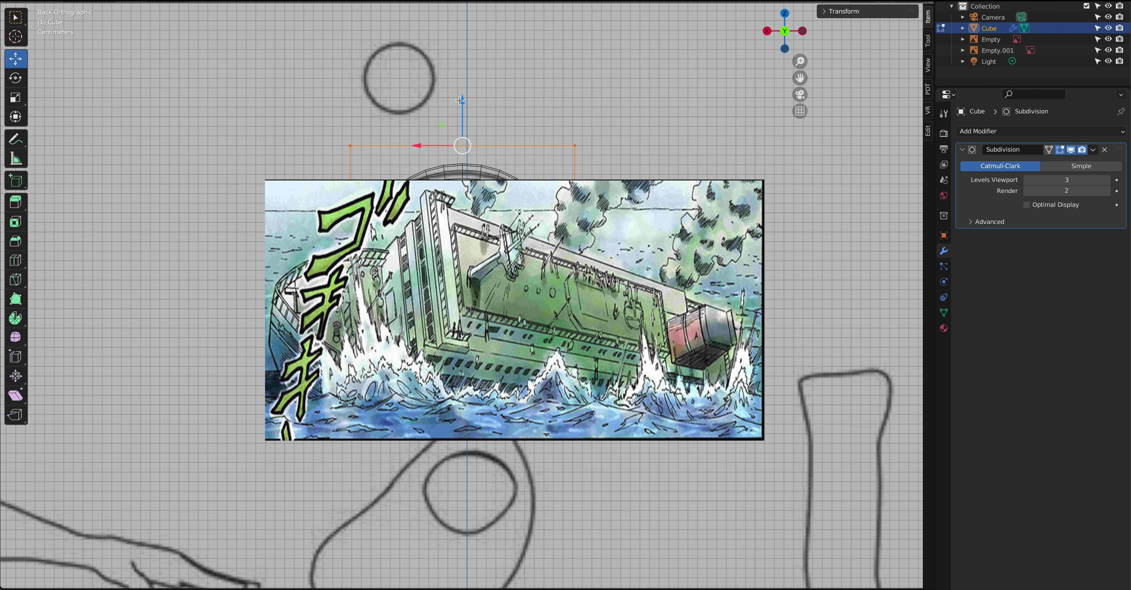
drag(462, 100, 460, 108)
Step: Move the head cage's face-side vertices outward to follow the forehead in the profile drawing
click(304, 128)
drag(308, 92, 381, 189)
drag(307, 92, 307, 92)
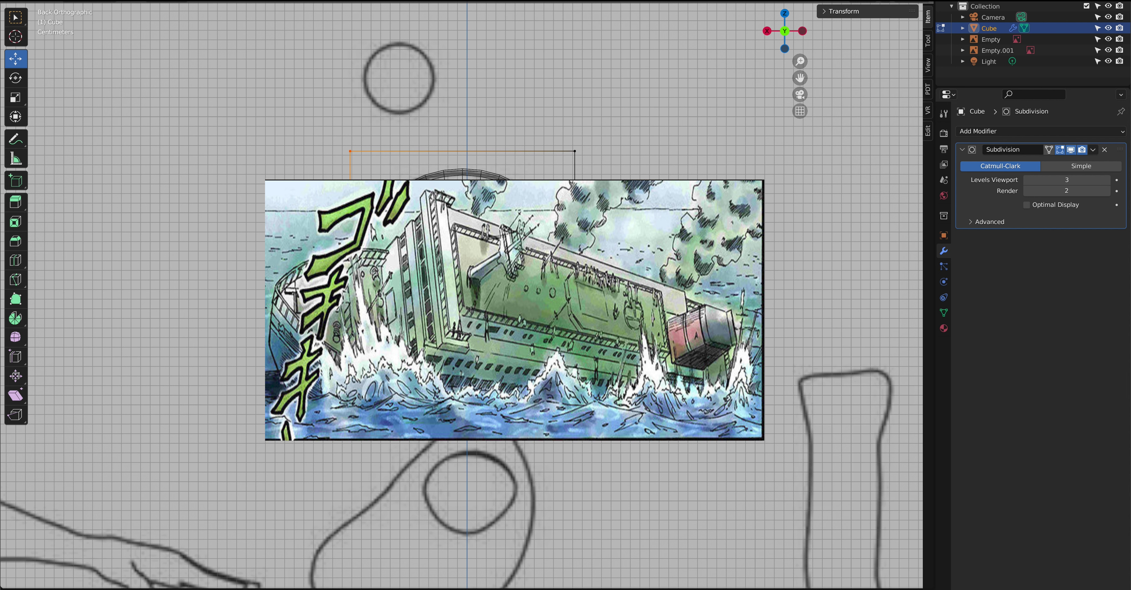
key(g)
key(Return)
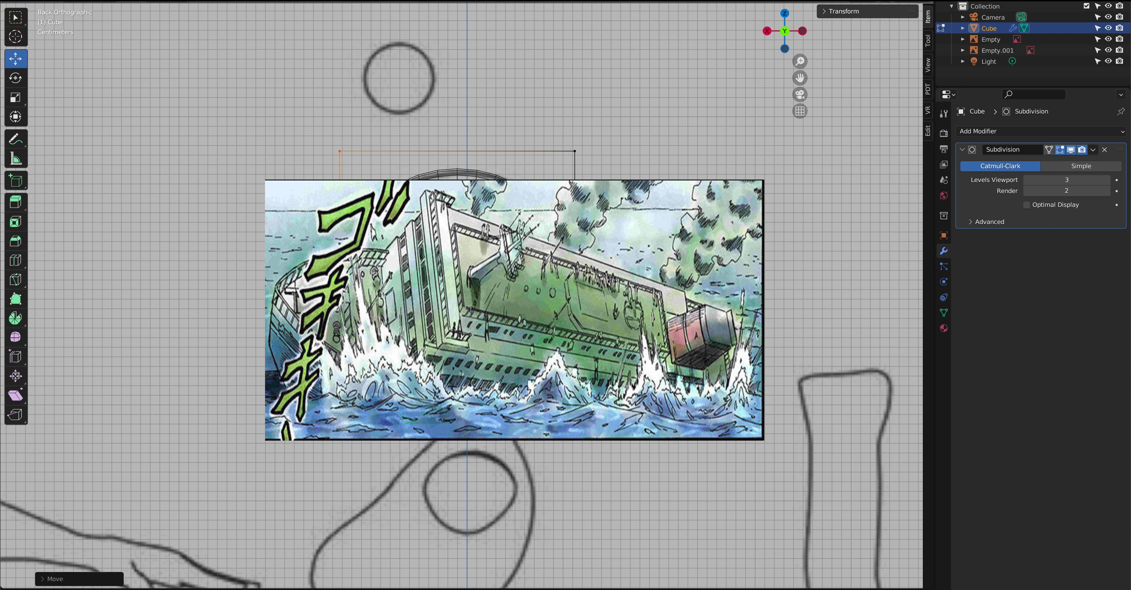
Step: Shift the head cage's lower rear corner slightly out and down, and lower its bottom vertices slightly to fit the profile
click(642, 474)
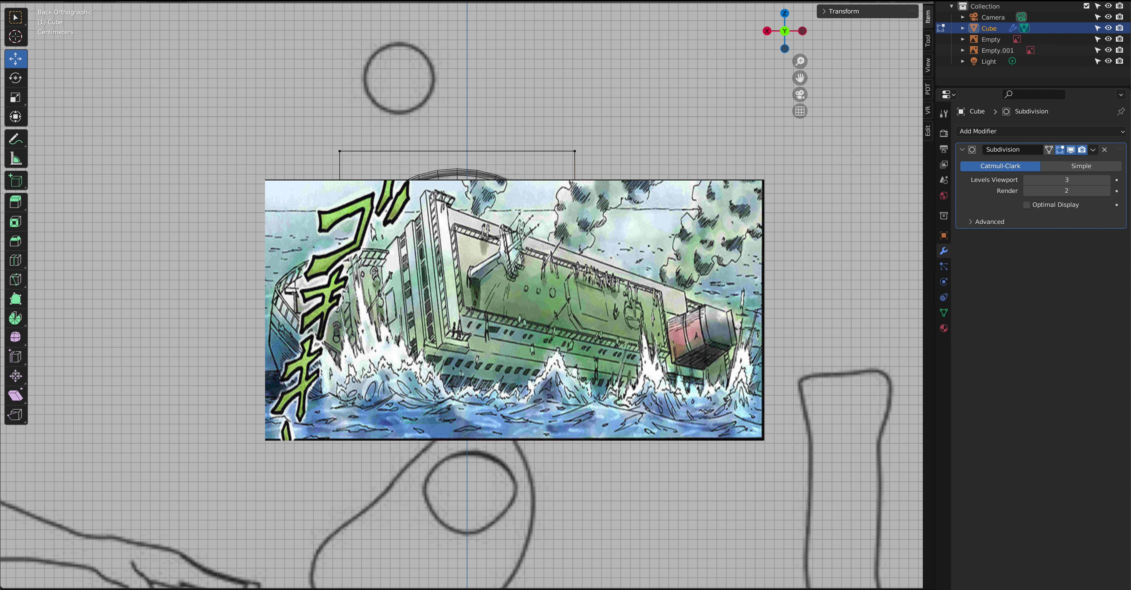
drag(576, 329, 575, 334)
drag(531, 375, 540, 376)
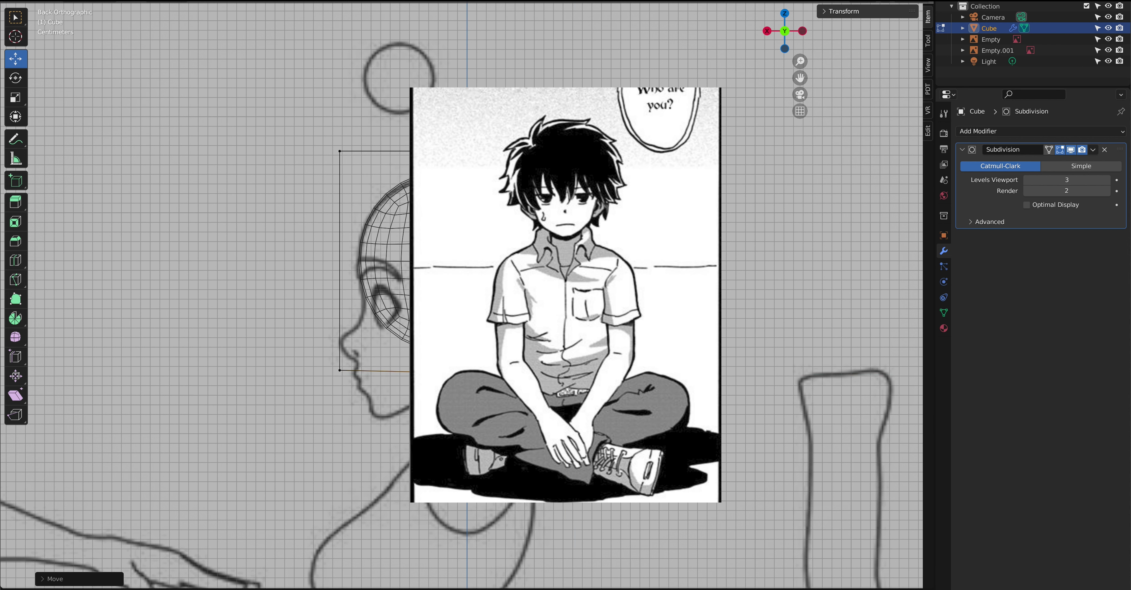
click(379, 419)
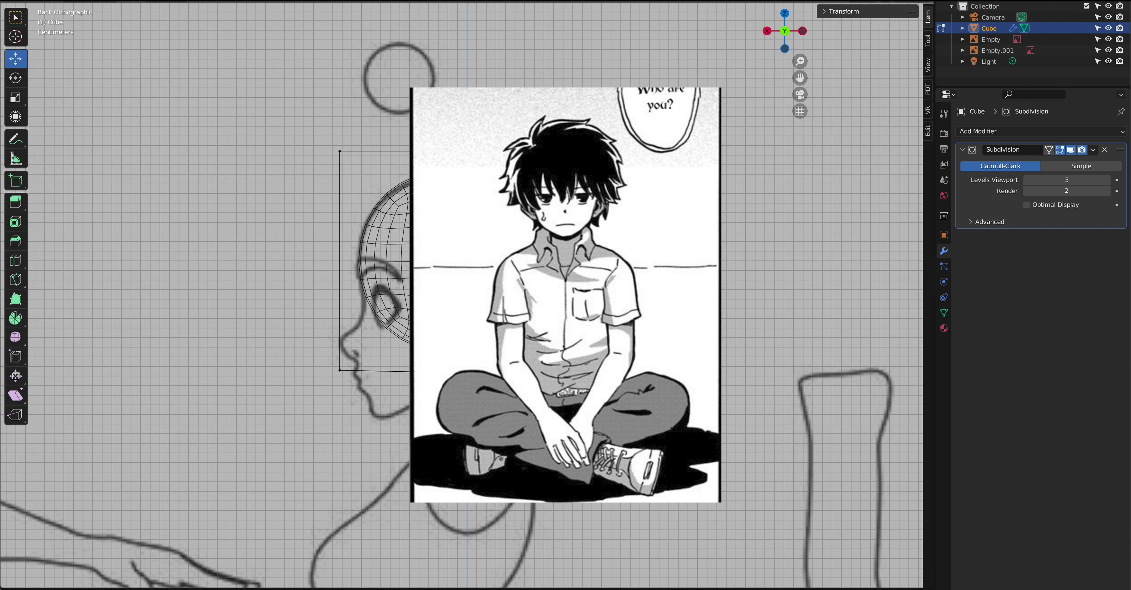
drag(355, 404, 216, 340)
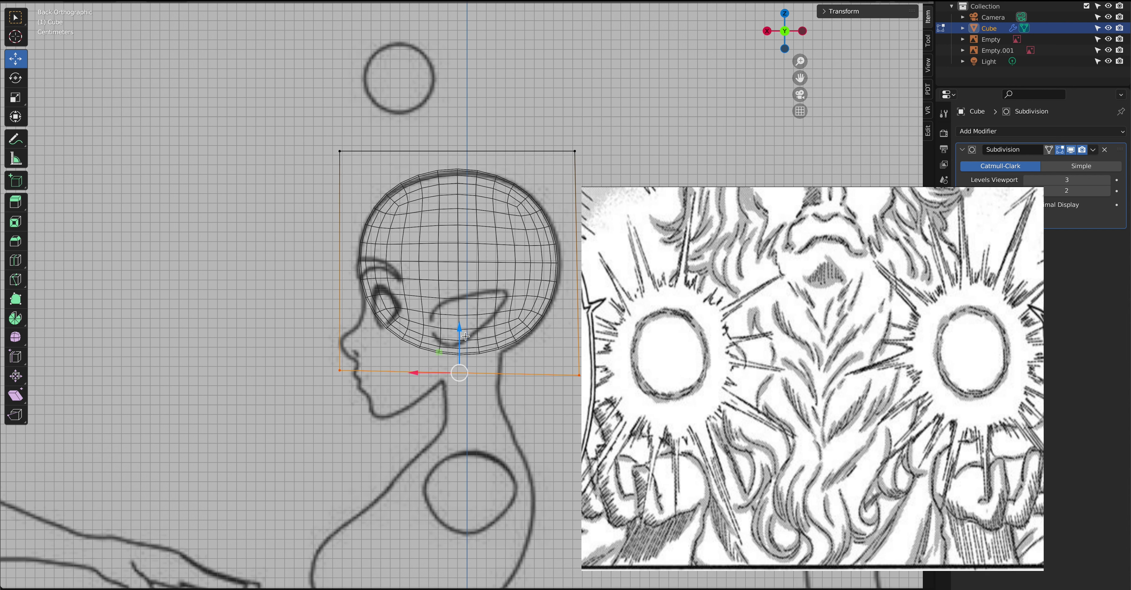
drag(460, 330, 458, 334)
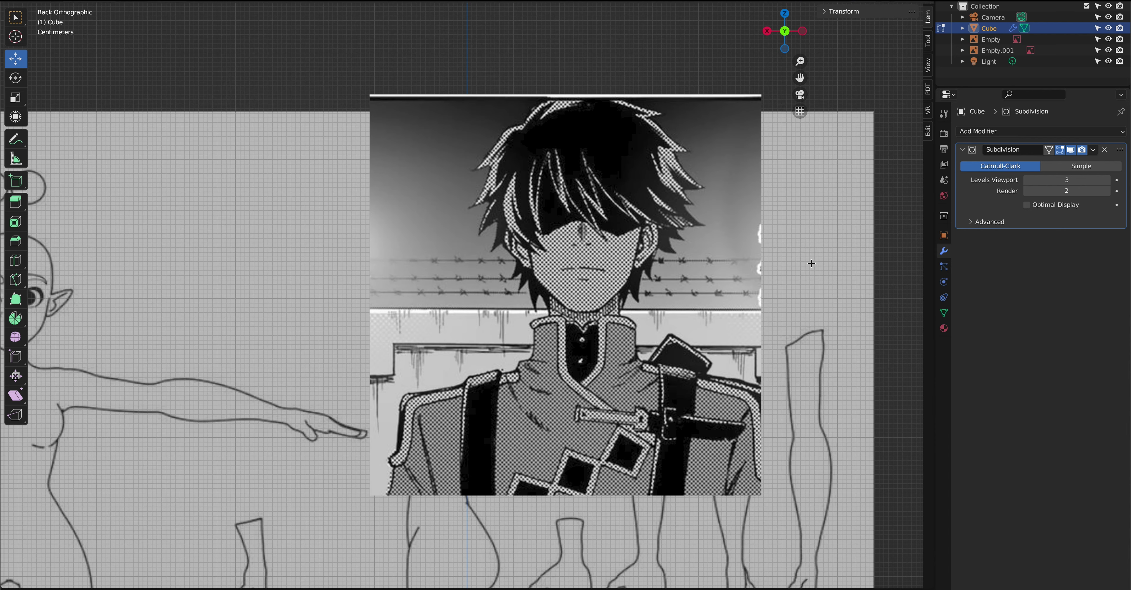
Step: Return to Object Mode in the right orthographic view and add a separate cube mesh
middle_drag(764, 342, 873, 347)
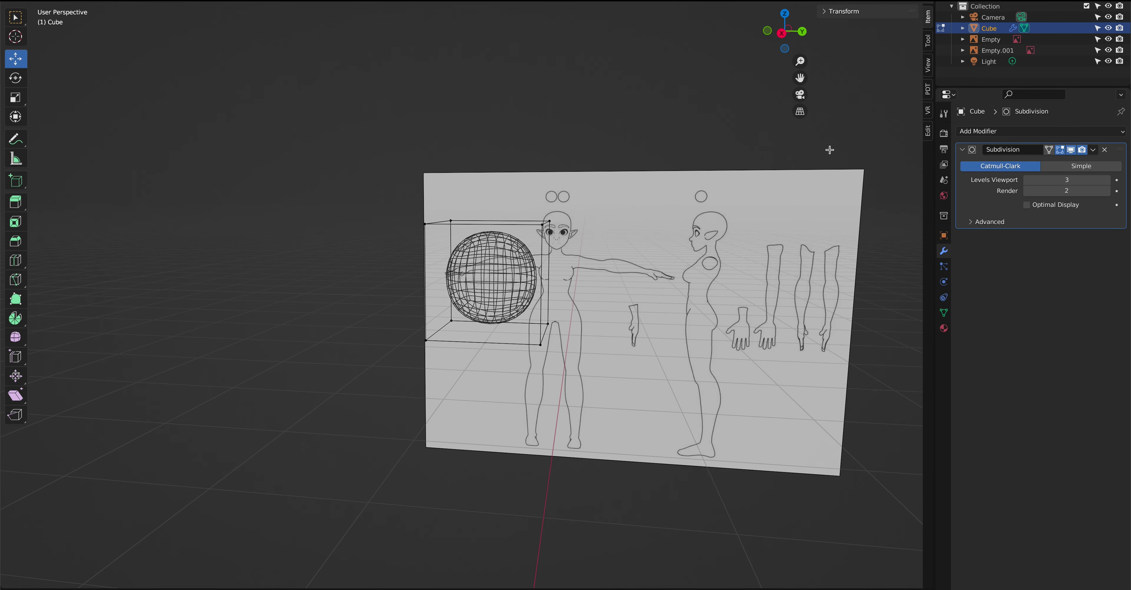
click(781, 34)
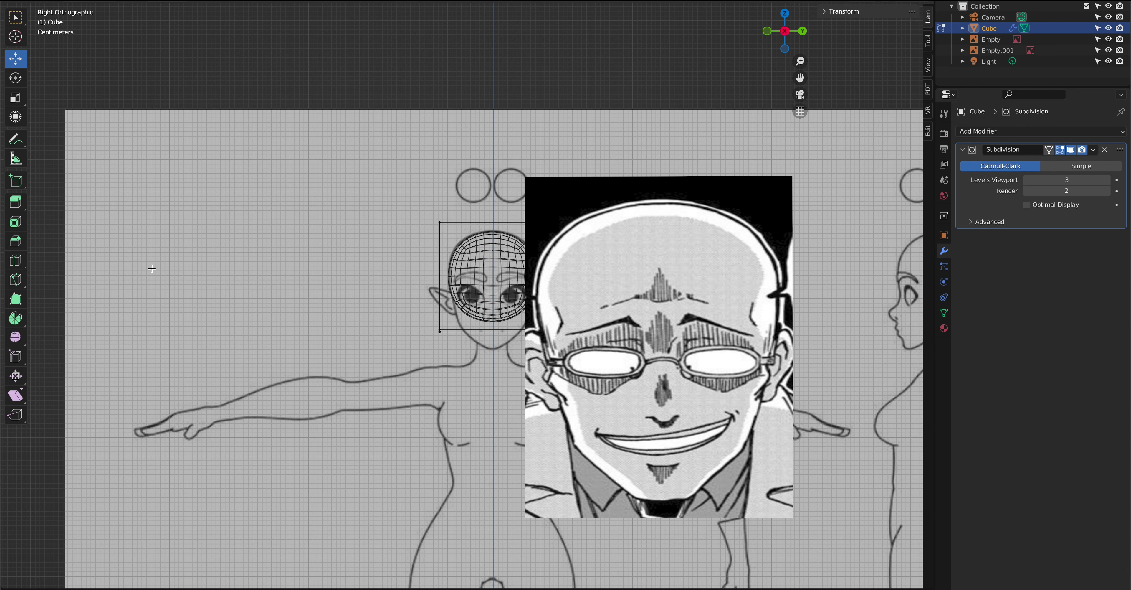
key(shift+a)
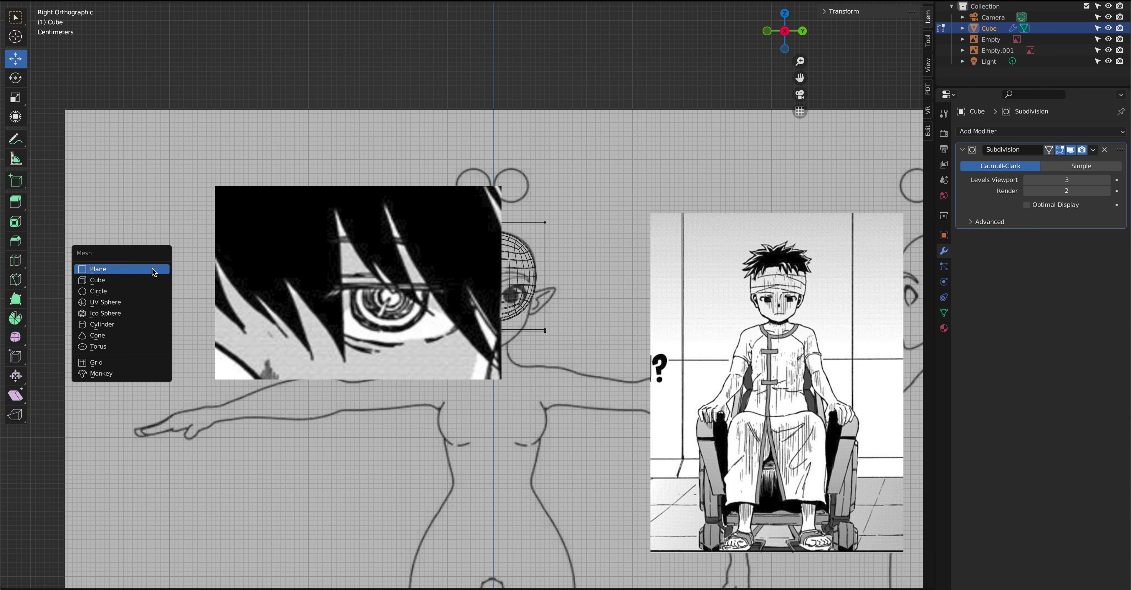
click(64, 1)
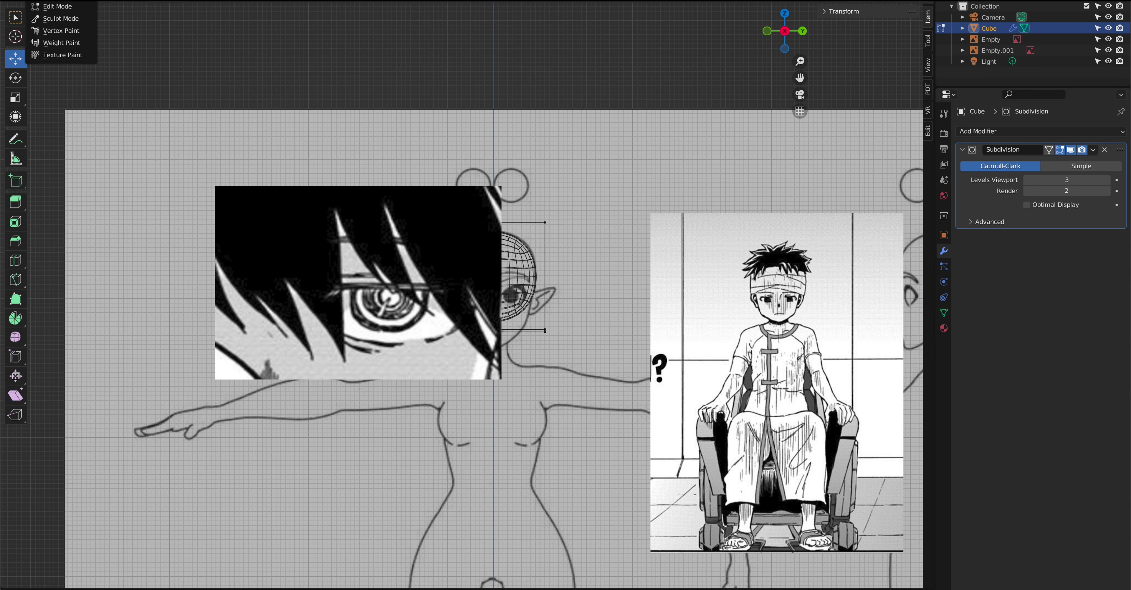
click(69, 0)
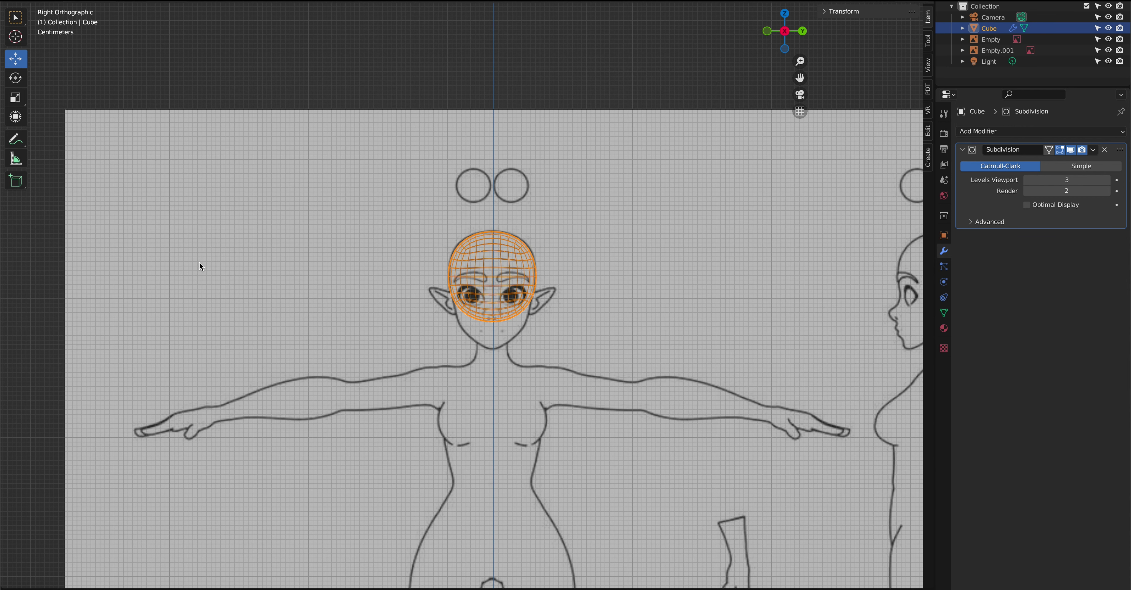
key(shift+a)
mouse_move(199, 261)
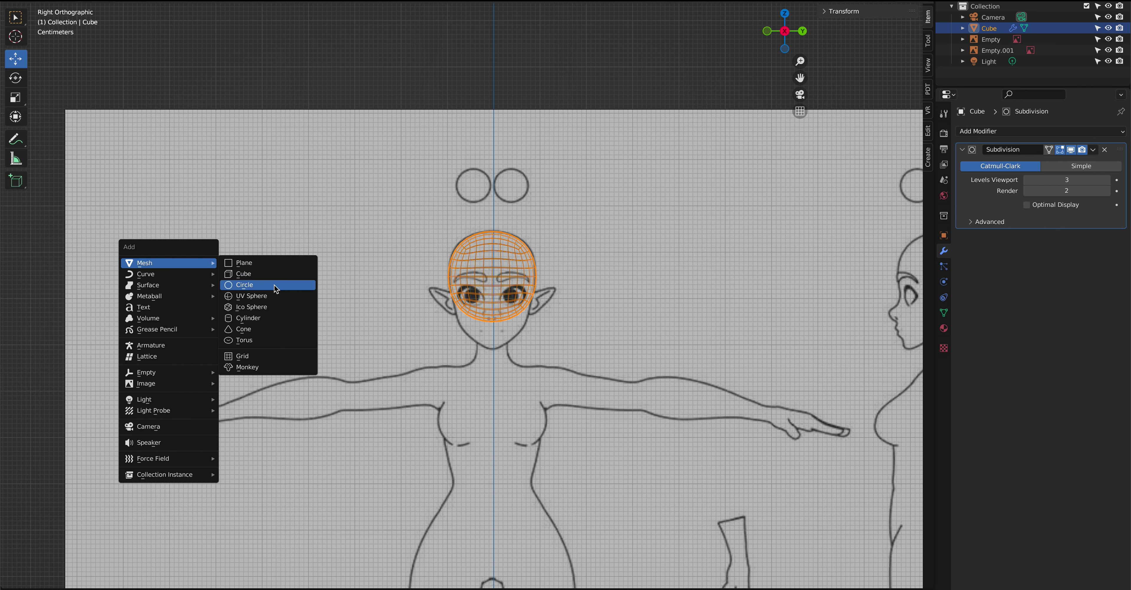
click(274, 274)
Step: Switch the viewport to solid shading and raise the new cube along Z until its base sits on the ground line
scroll(455, 334, down, 4)
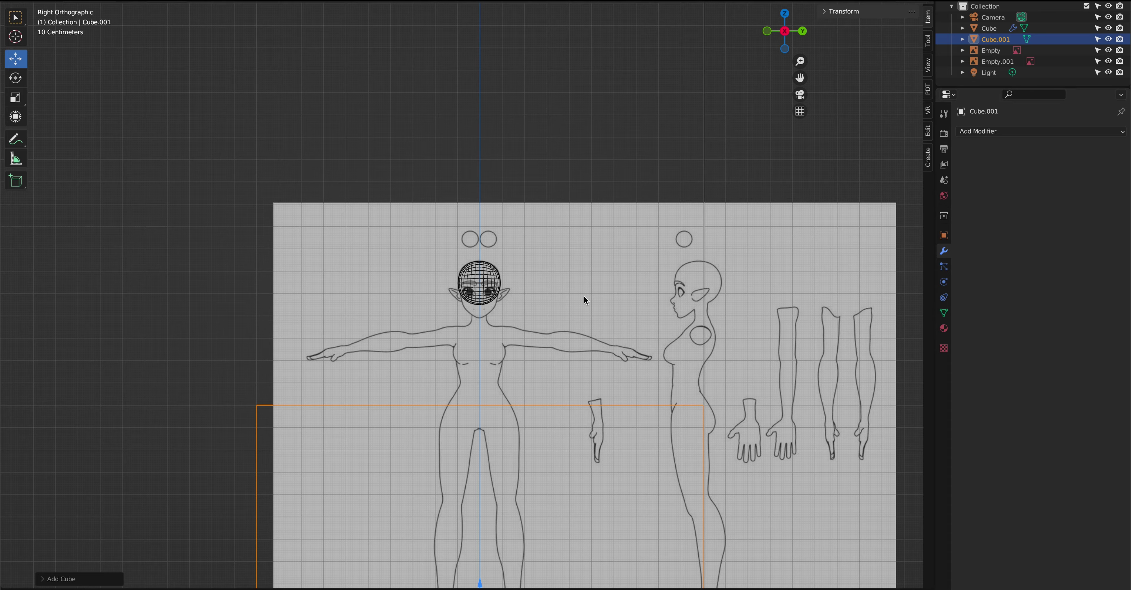
scroll(584, 296, down, 3)
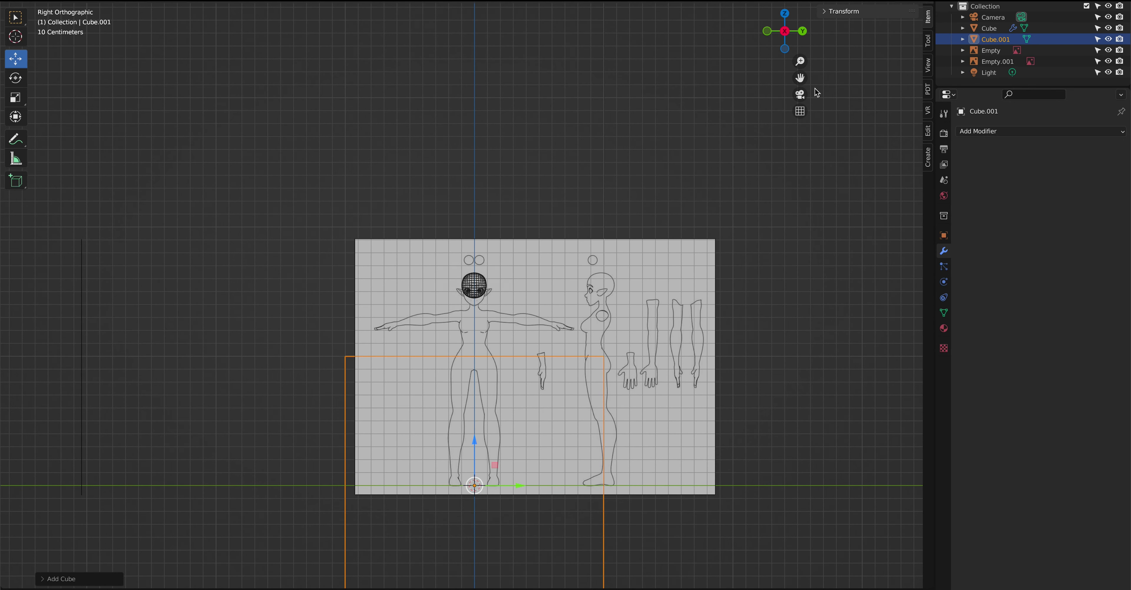
key(alt+z)
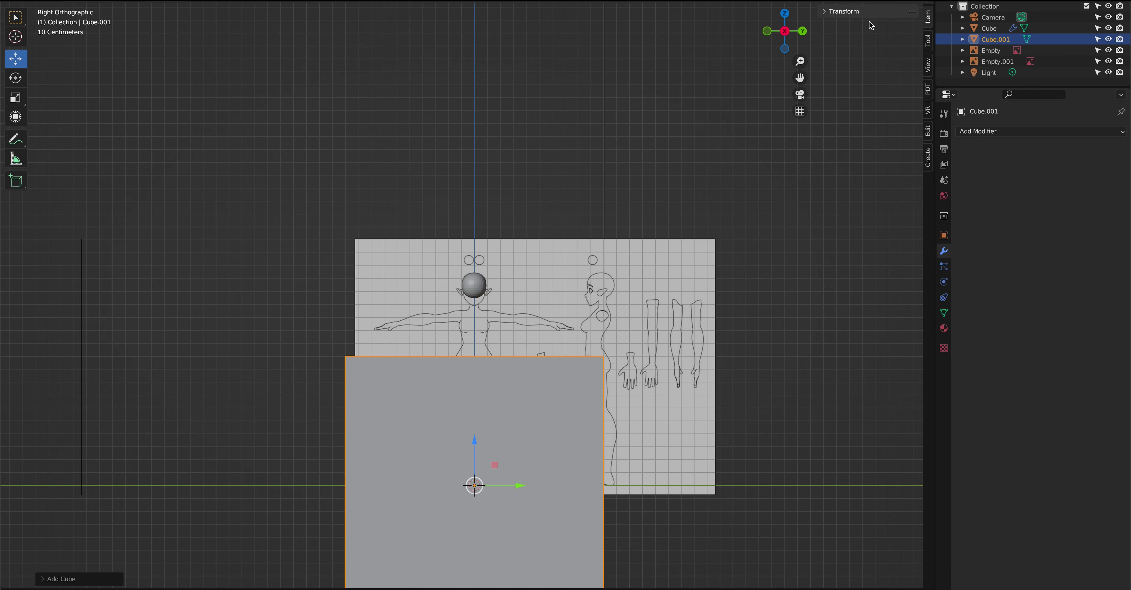
drag(472, 440, 489, 306)
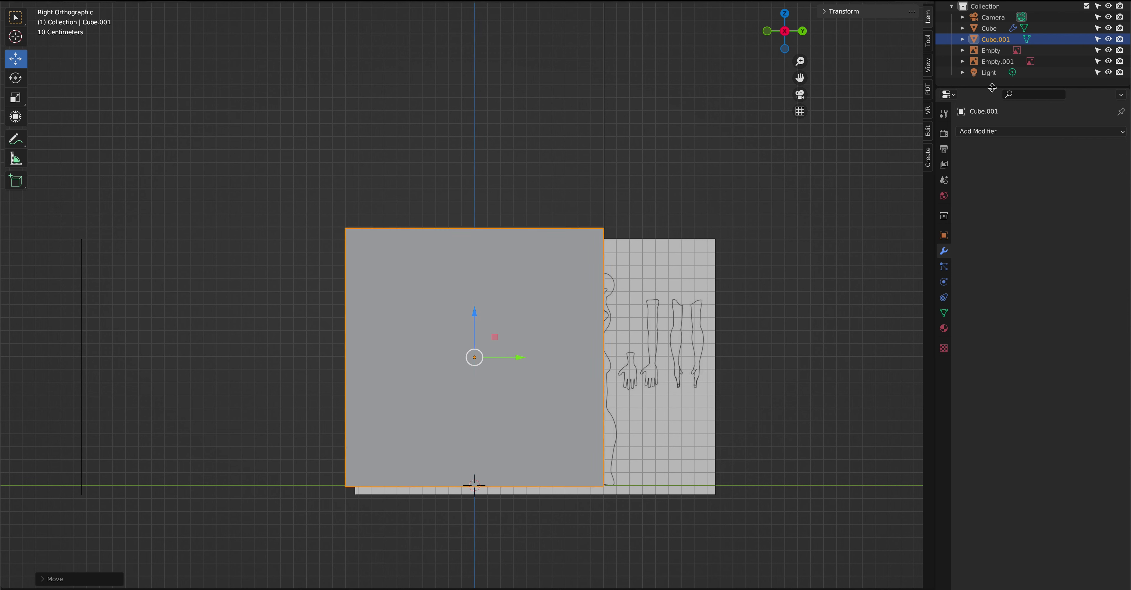
Step: Add a Subdivision Surface modifier to the new cube with Levels Viewport set to 3
click(1006, 131)
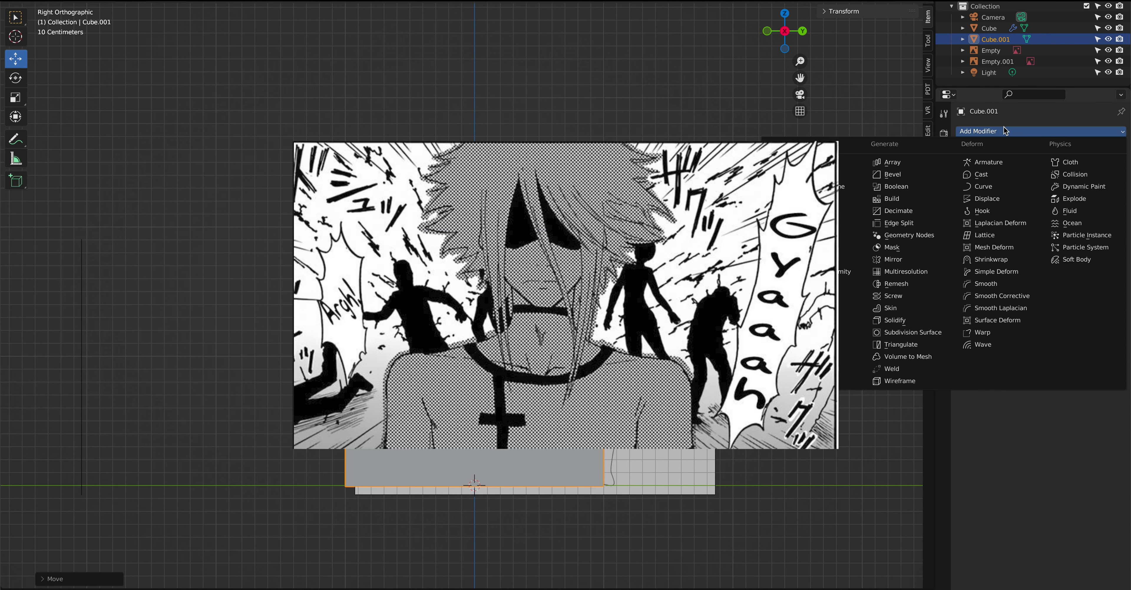
click(927, 334)
click(1090, 184)
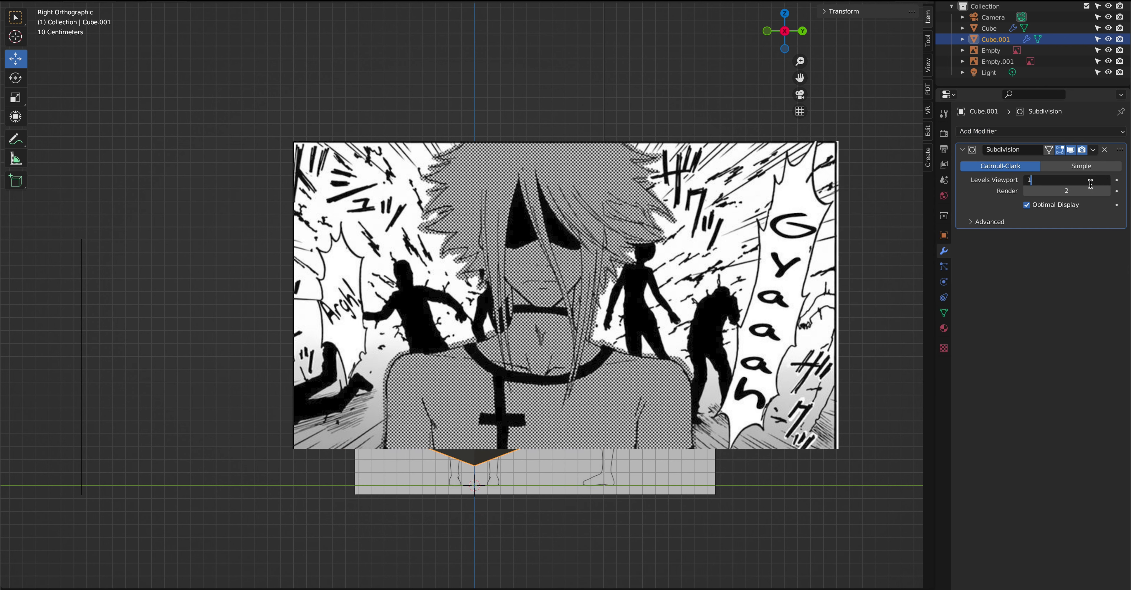
key(BackSpace)
text(3)
key(Return)
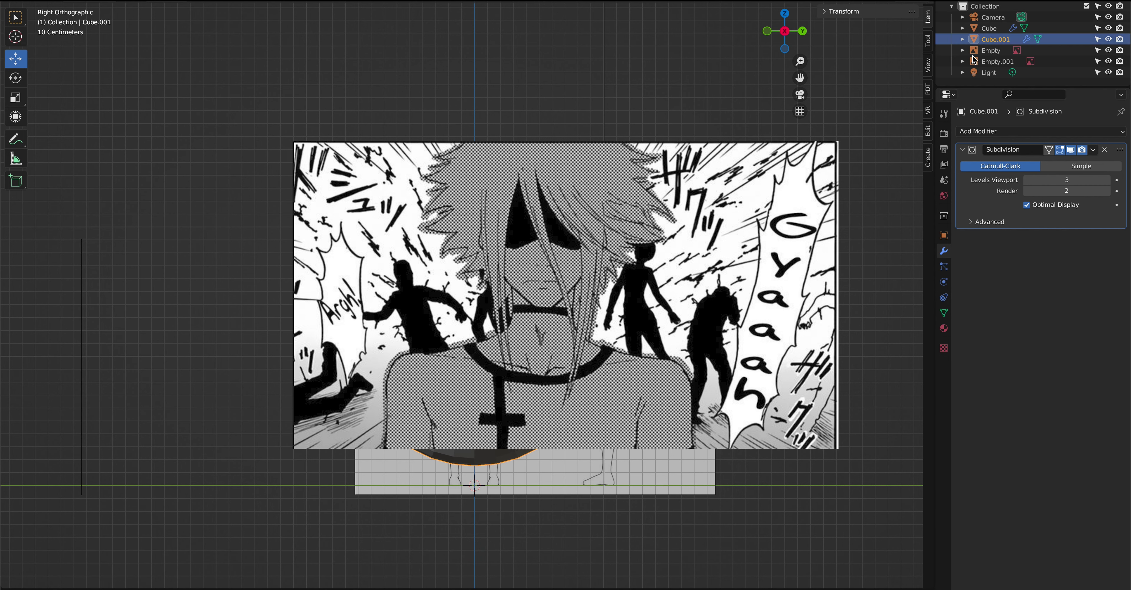
click(1108, 61)
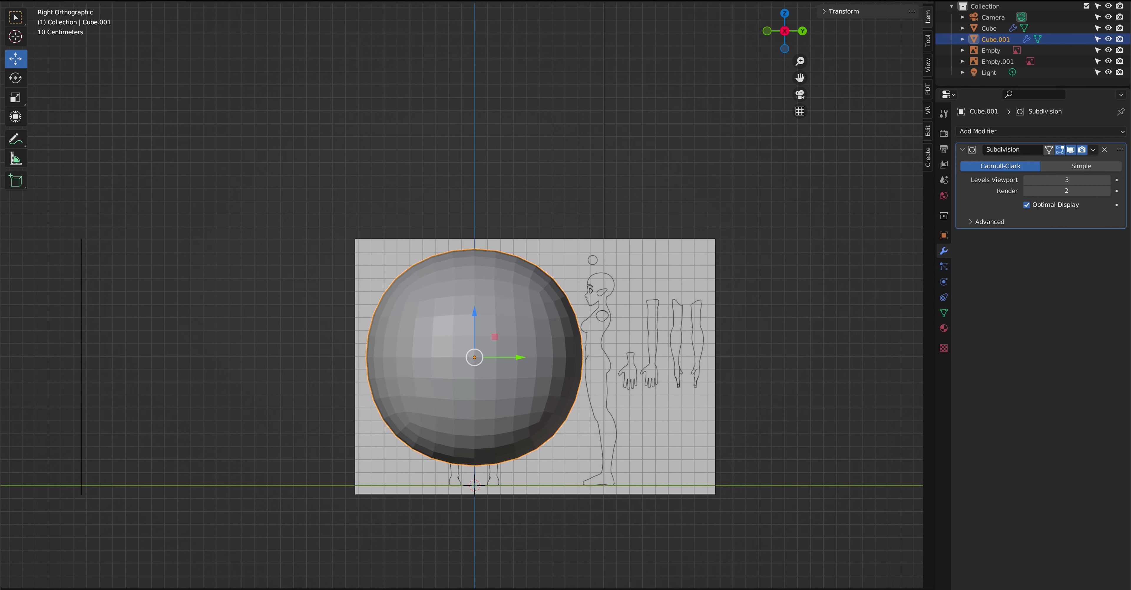
Step: Show the new cube in wireframe, open it in Edit Mode, and turn off Optimal Display in its Subdivision modifier
key(shift+z)
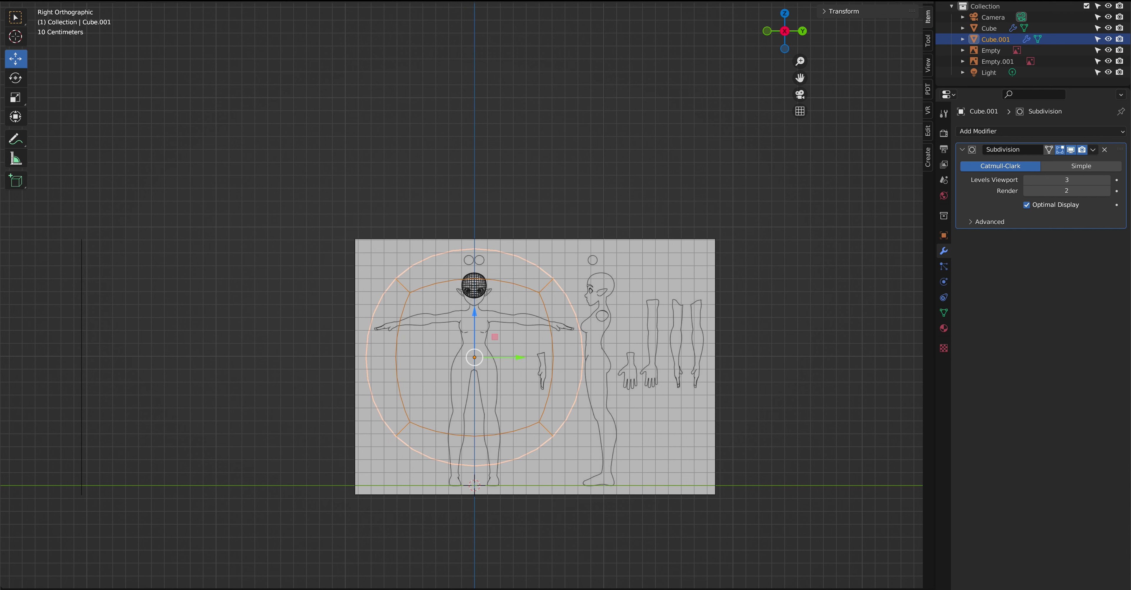
click(59, 1)
click(60, 7)
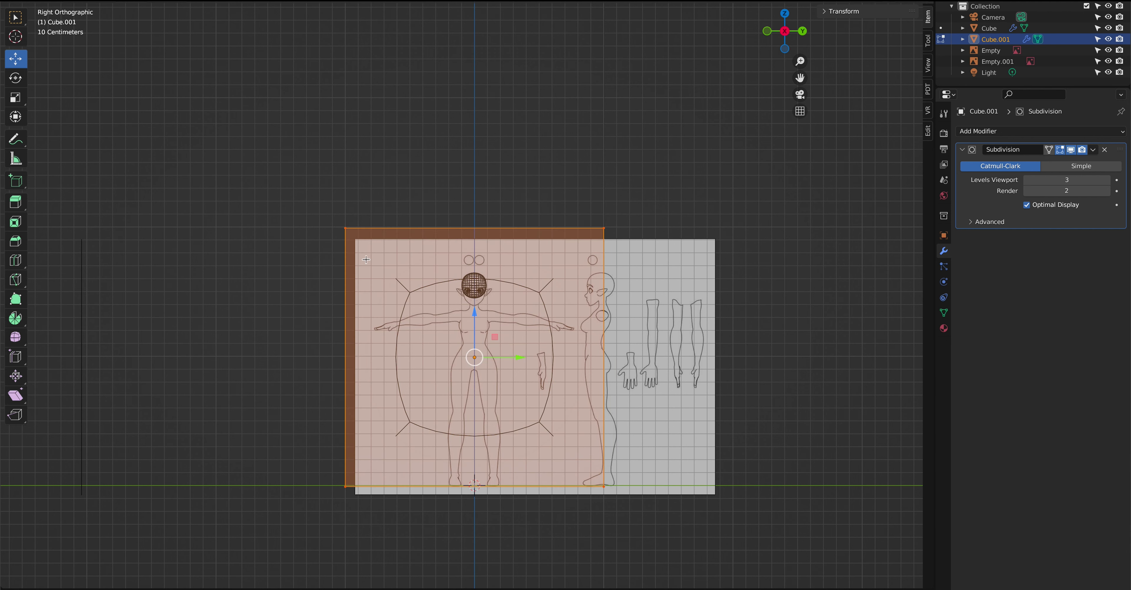
key(alt+z)
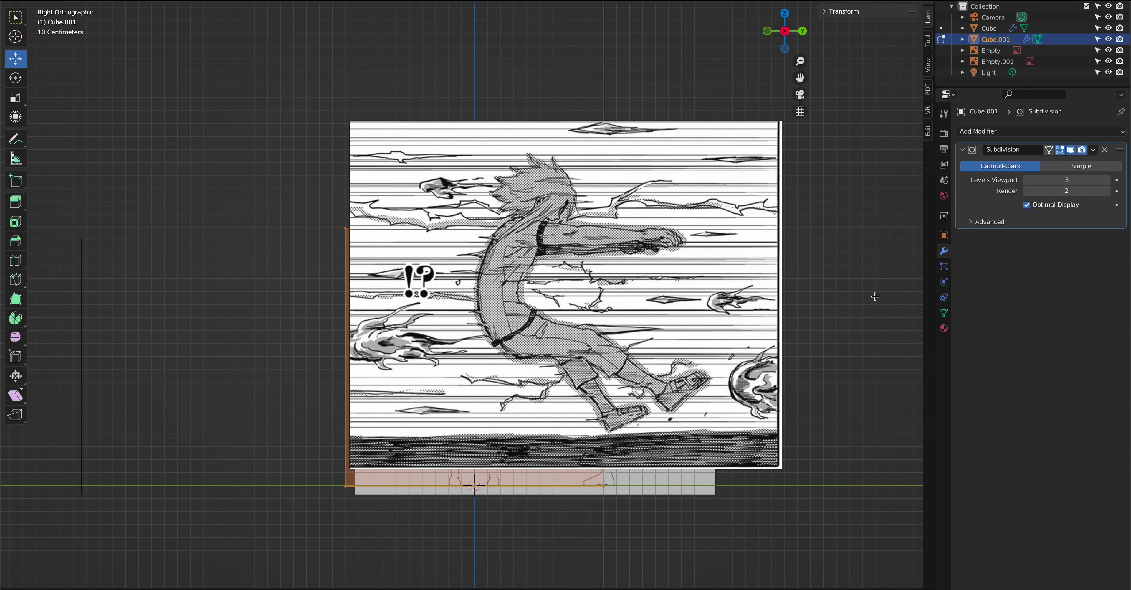
click(1028, 205)
scroll(468, 290, up, 5)
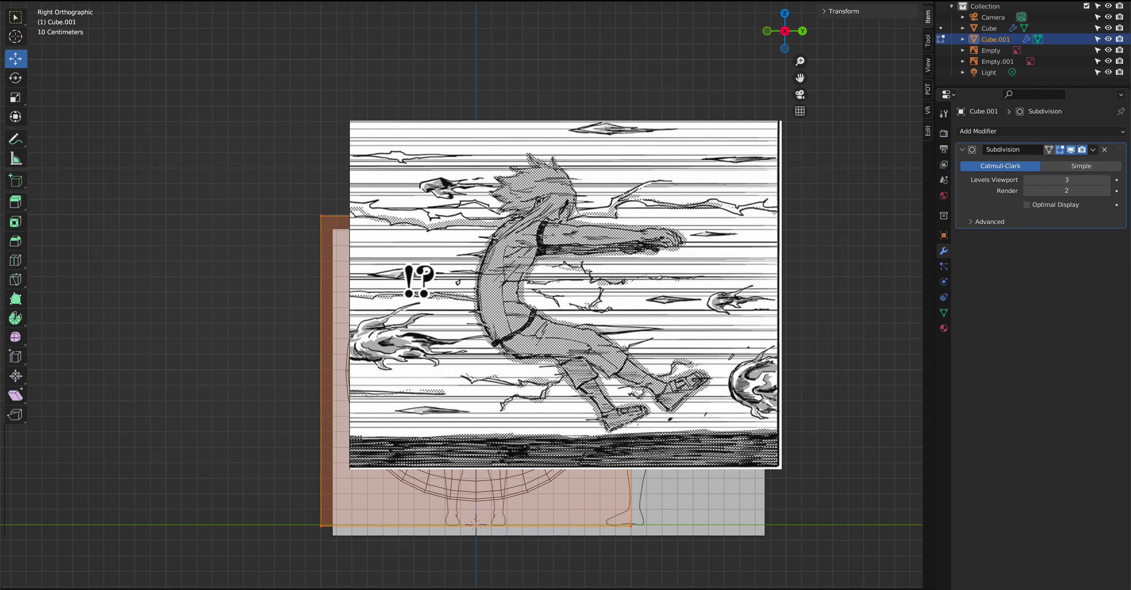
Step: Scale the whole cube cage down in the right orthographic view until it is roughly hip-width on the front reference figure
scroll(468, 289, down, 4)
click(788, 323)
middle_drag(615, 307, 551, 338)
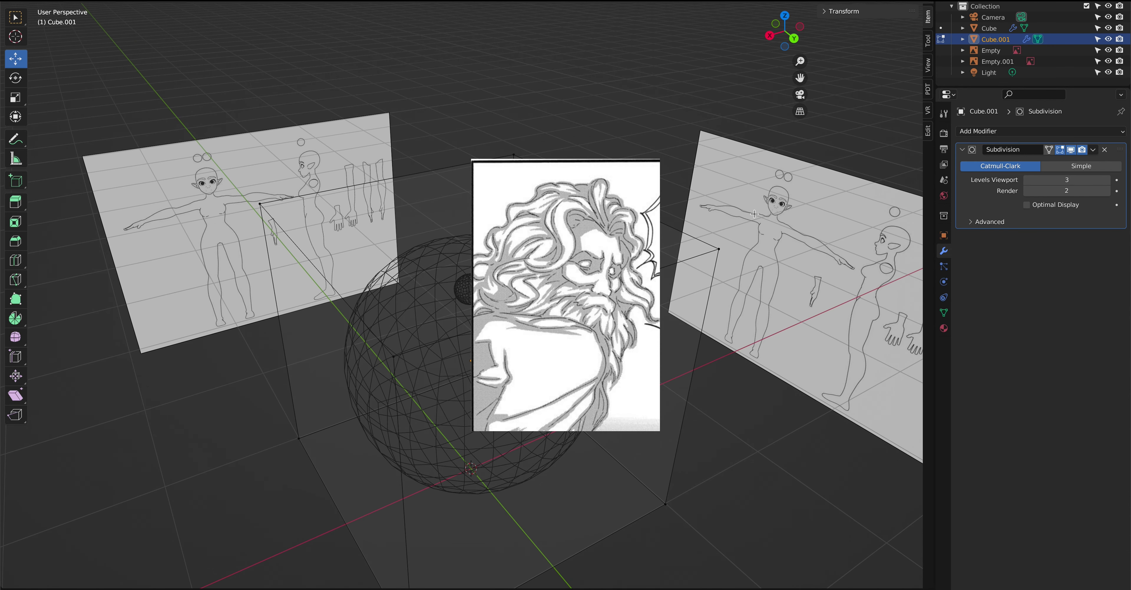
click(771, 37)
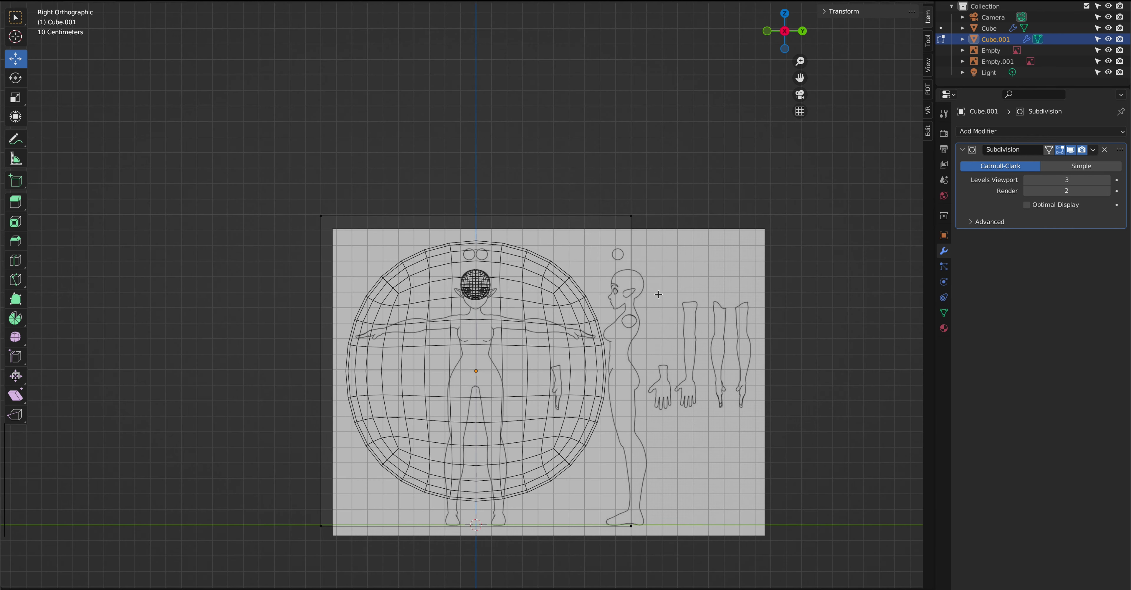
key(a)
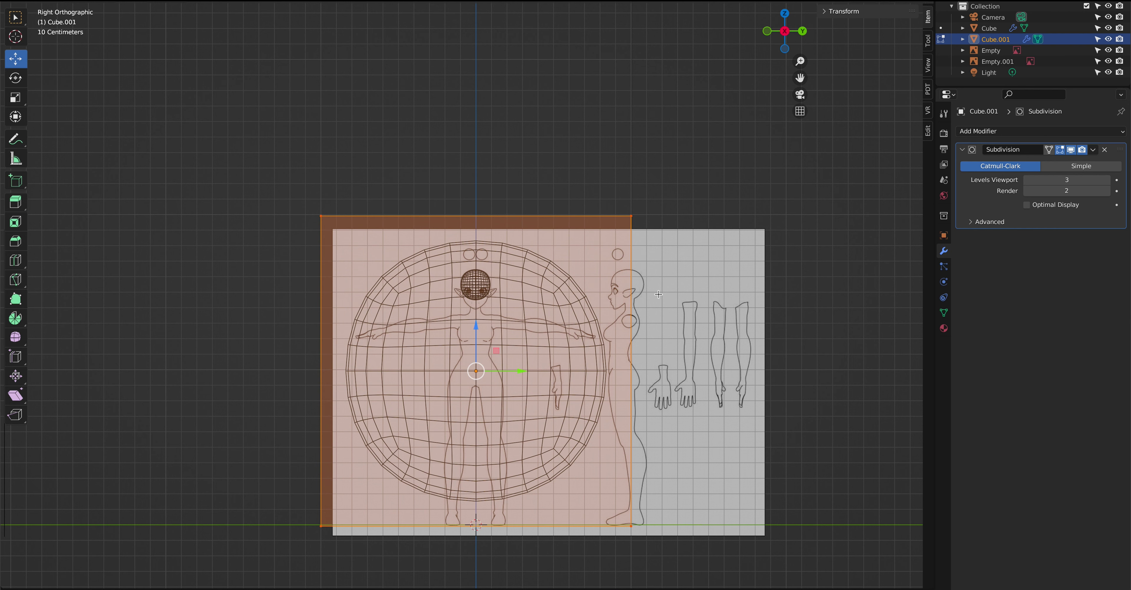
key(s)
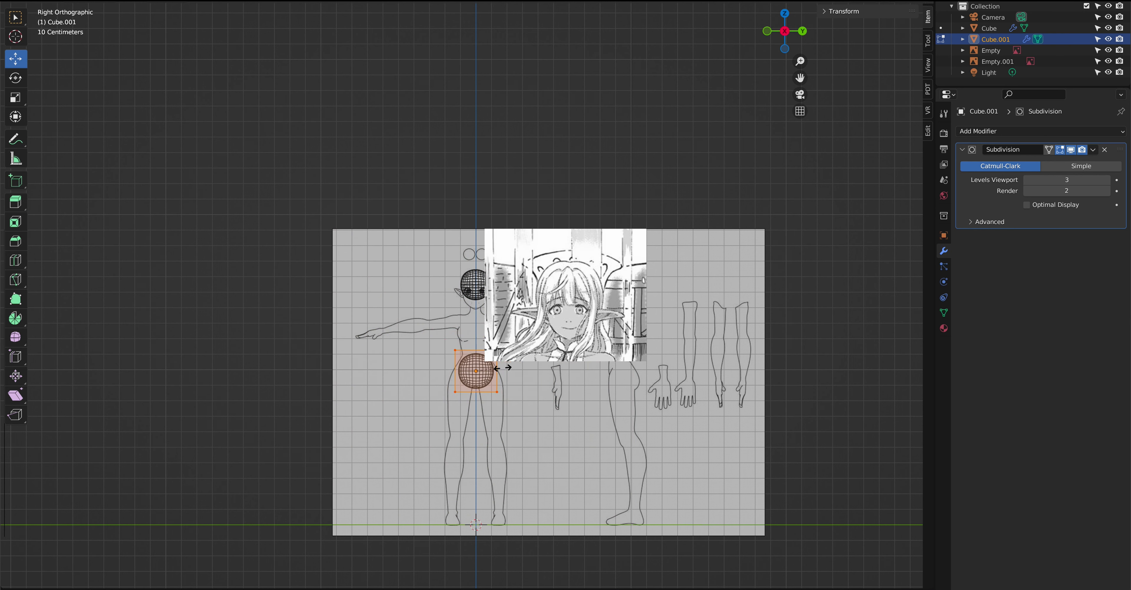
click(500, 369)
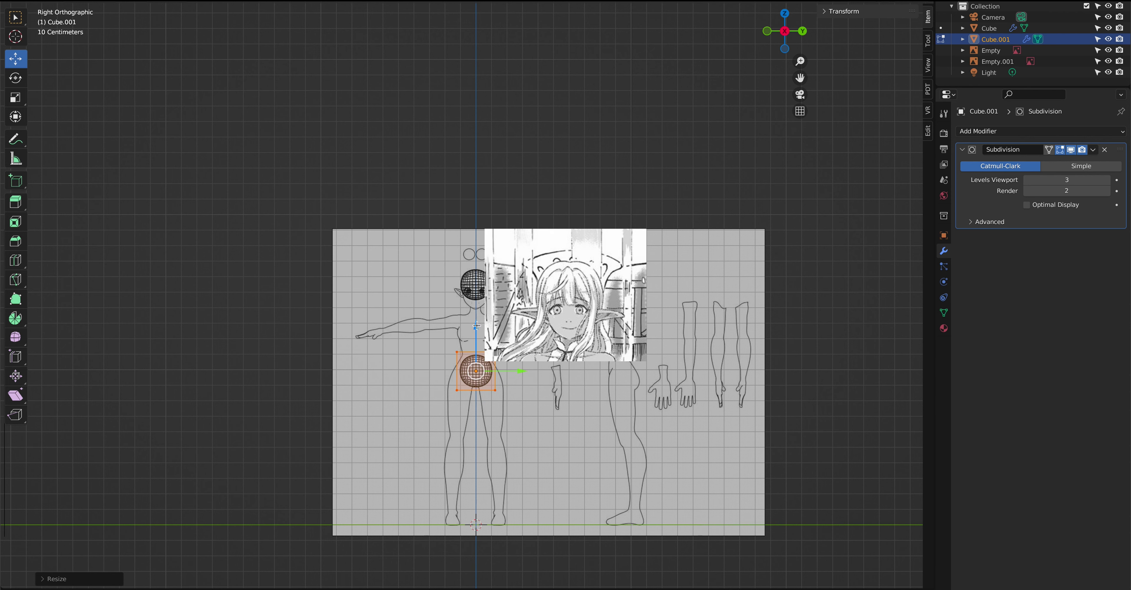
Step: Raise the small cage to head height and, in the back orthographic view, shift it forward along X over the side-profile face
drag(477, 326, 485, 263)
drag(801, 30, 802, 31)
click(802, 31)
scroll(703, 149, up, 9)
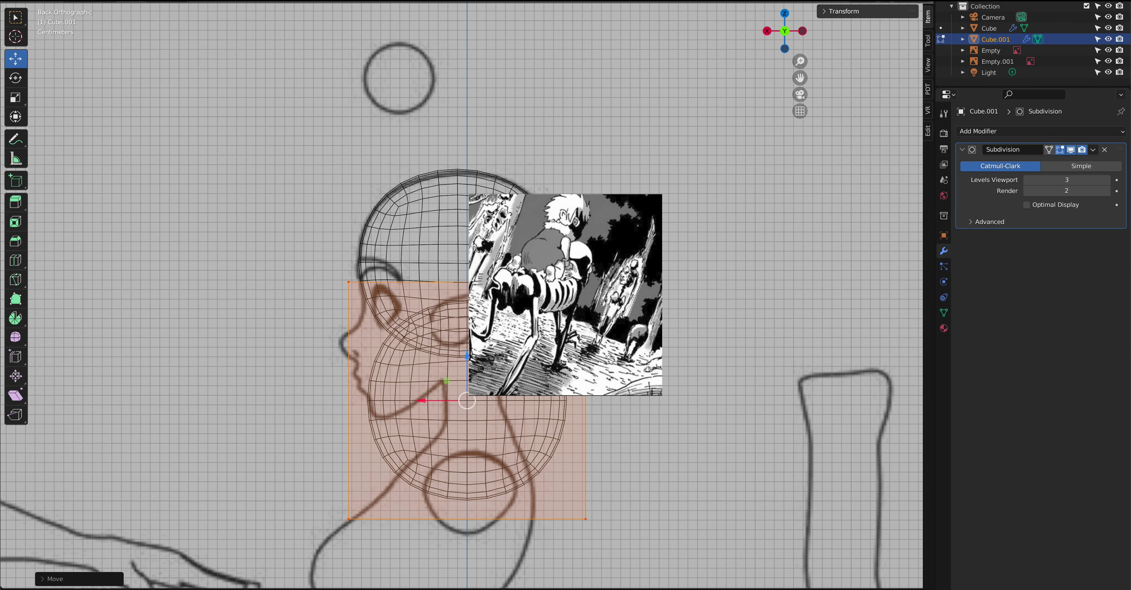
scroll(466, 290, up, 1)
drag(422, 421, 312, 420)
drag(360, 372, 364, 325)
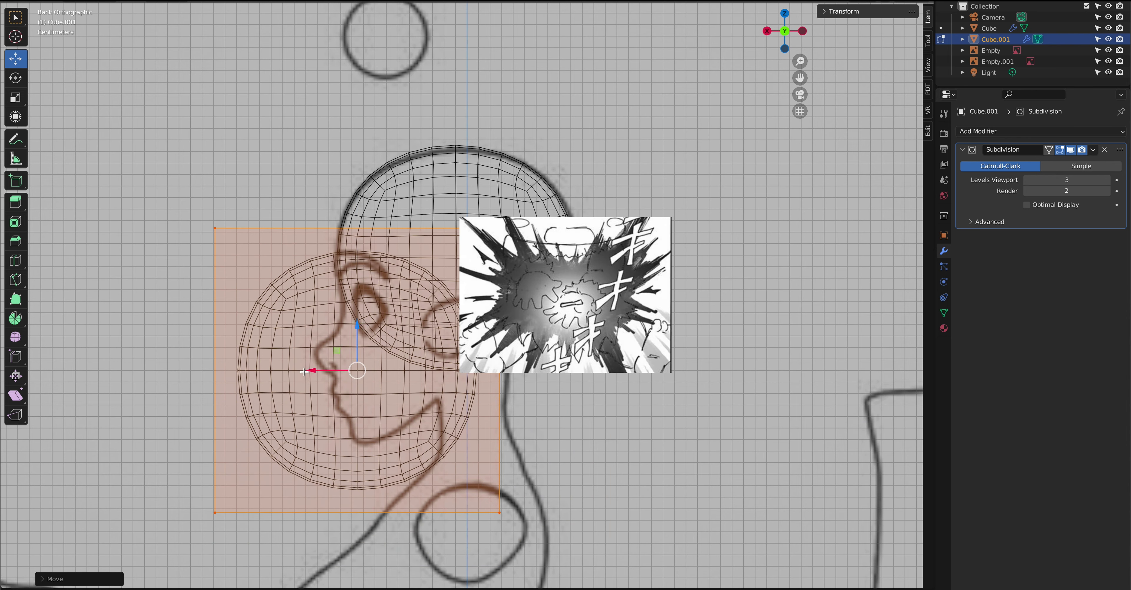
Step: Scale the cage down further and shift it back along X so it sits inside the lower face, between nose and jaw
key(s)
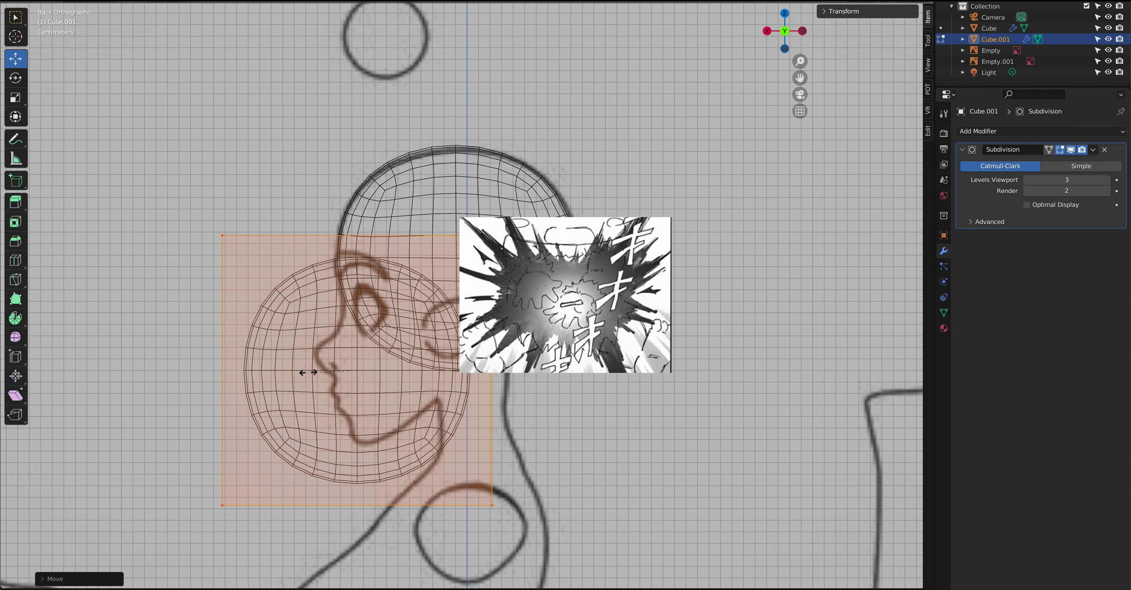
click(336, 367)
mouse_move(329, 371)
mouse_down()
mouse_move(360, 374)
mouse_move(346, 379)
mouse_up()
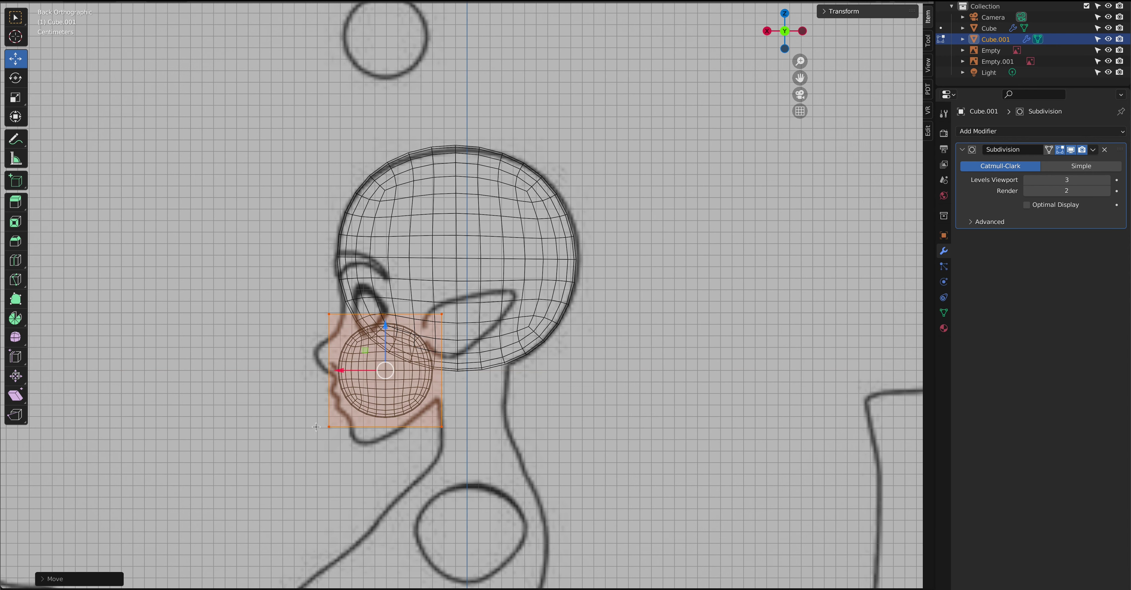
click(297, 294)
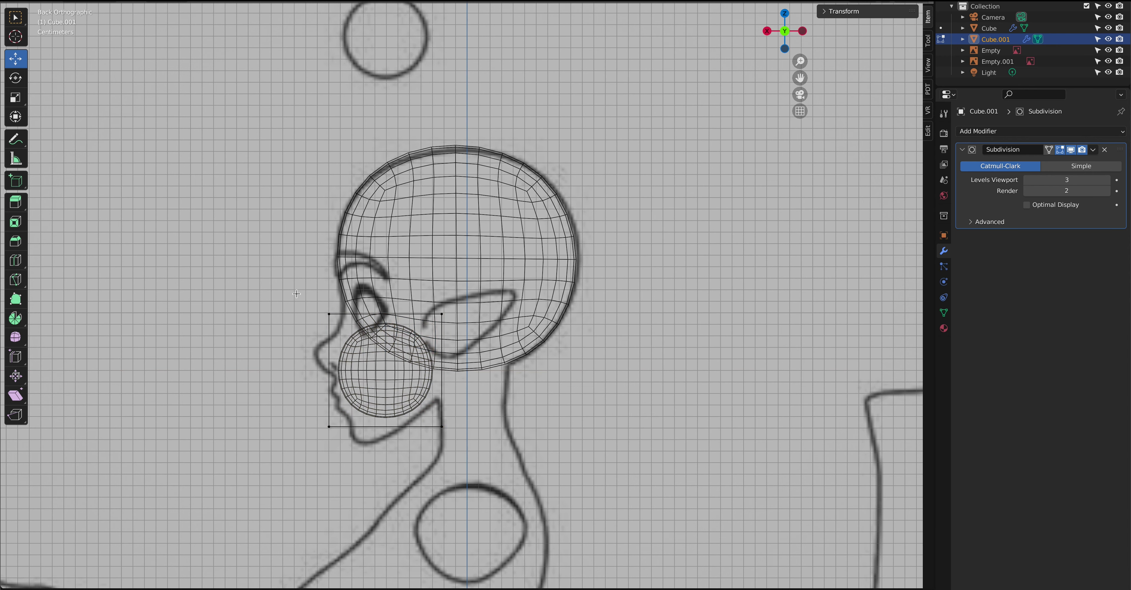
Step: Raise the upper front corner vertices of the face cage to brow level, then deselect them
click(329, 314)
drag(328, 312, 329, 248)
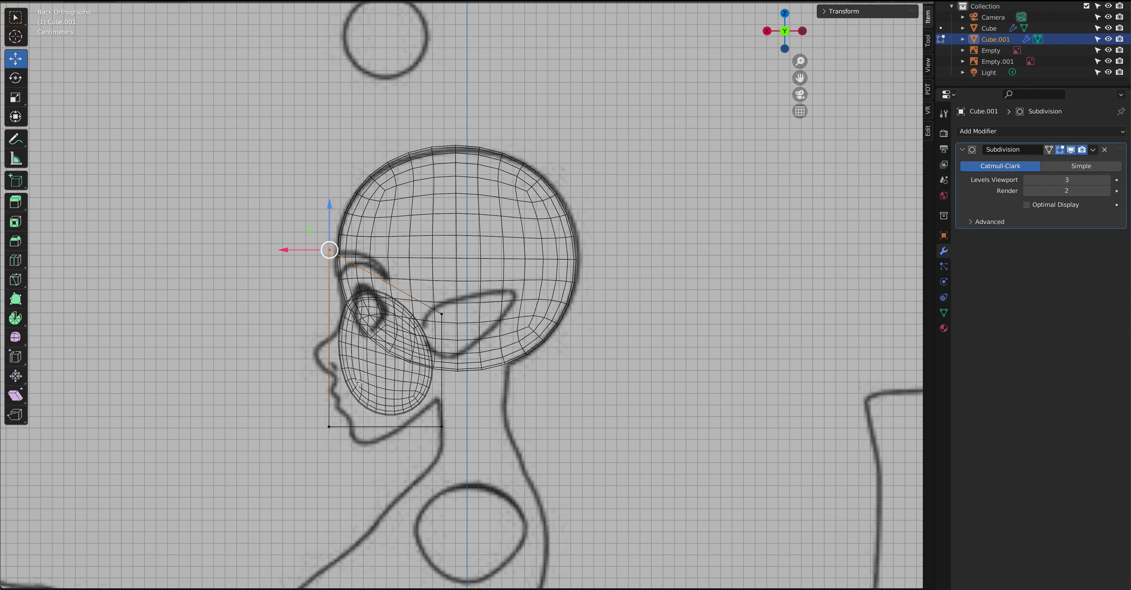
click(315, 433)
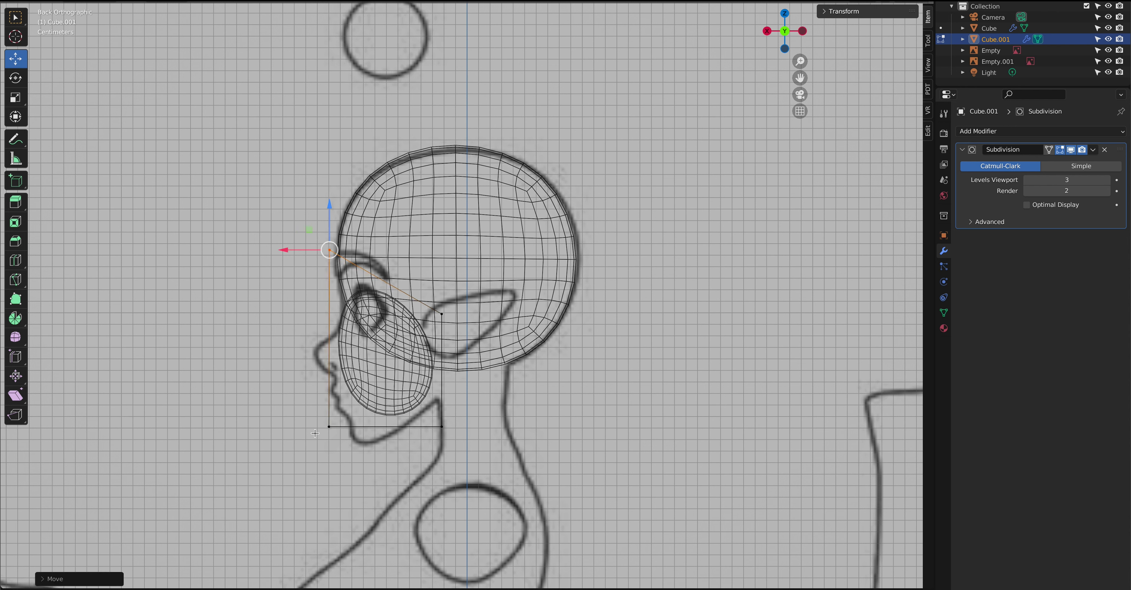
click(309, 417)
click(285, 390)
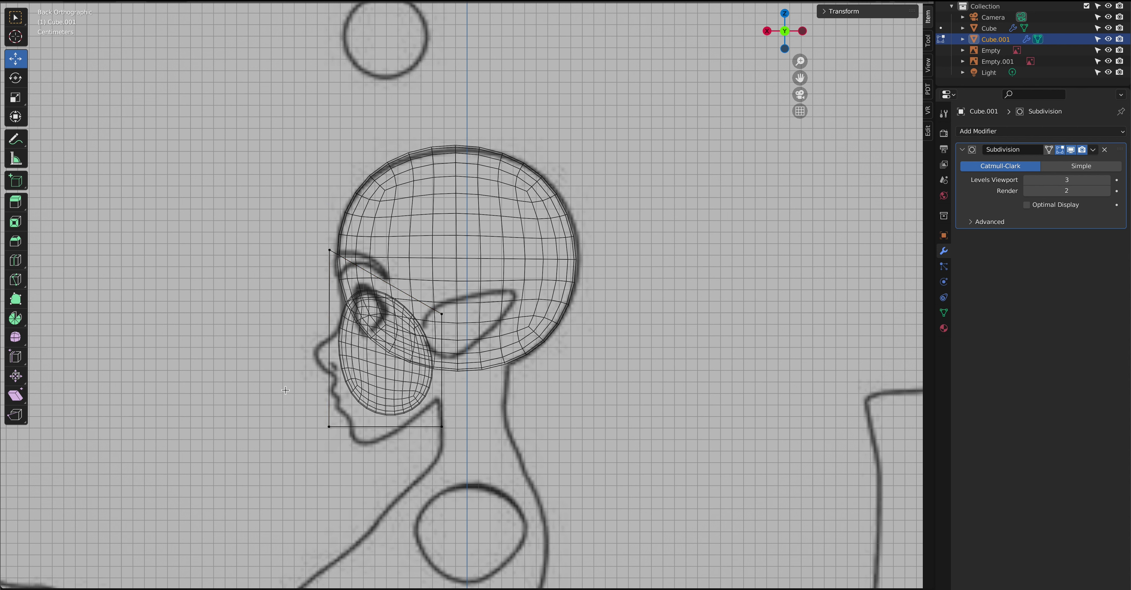
Step: Move the lower front corner vertices of the face cage down and slightly forward so the mesh reaches the chin outline
drag(361, 462, 273, 409)
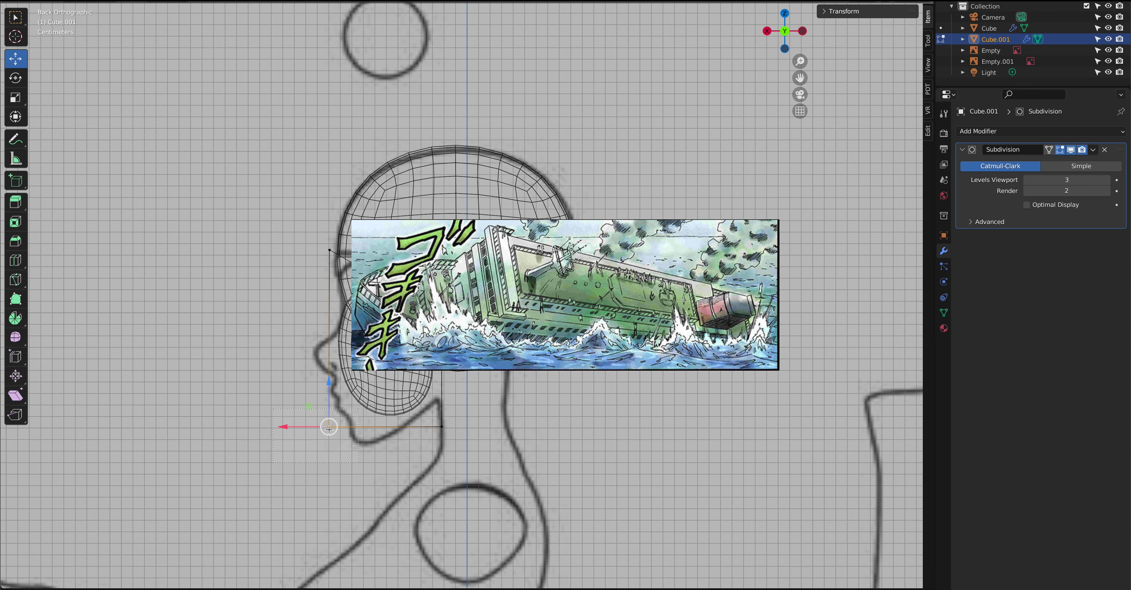
drag(332, 431, 326, 484)
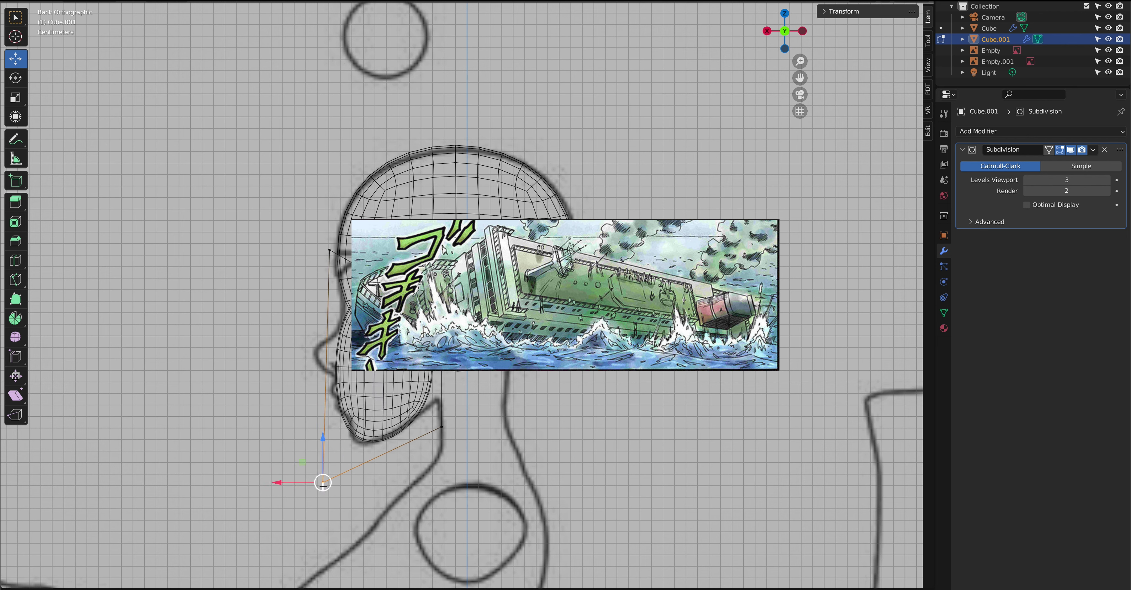
click(474, 412)
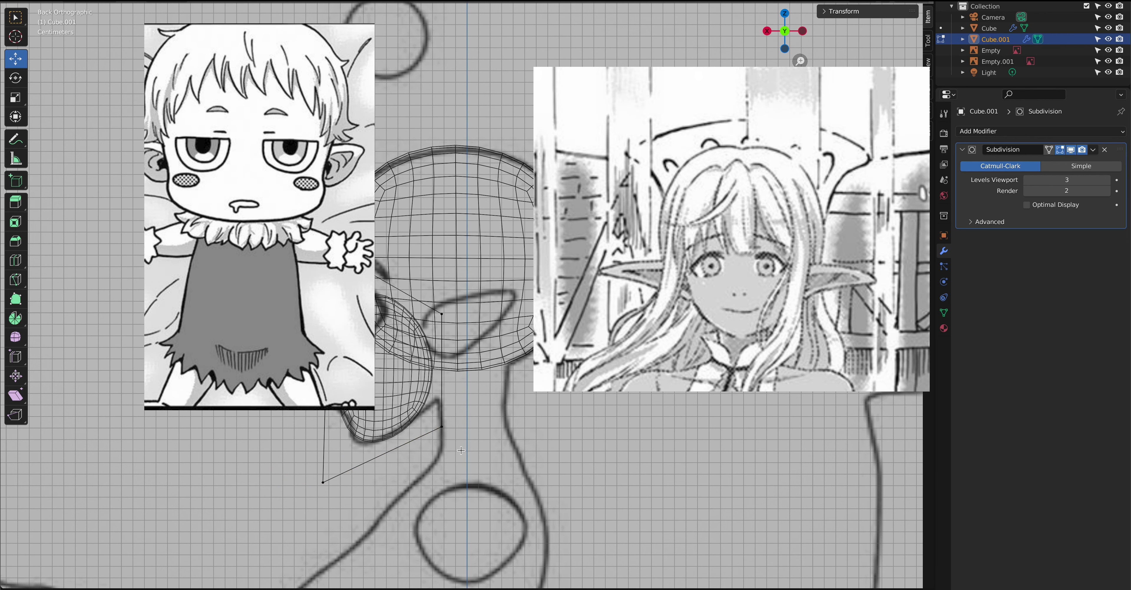